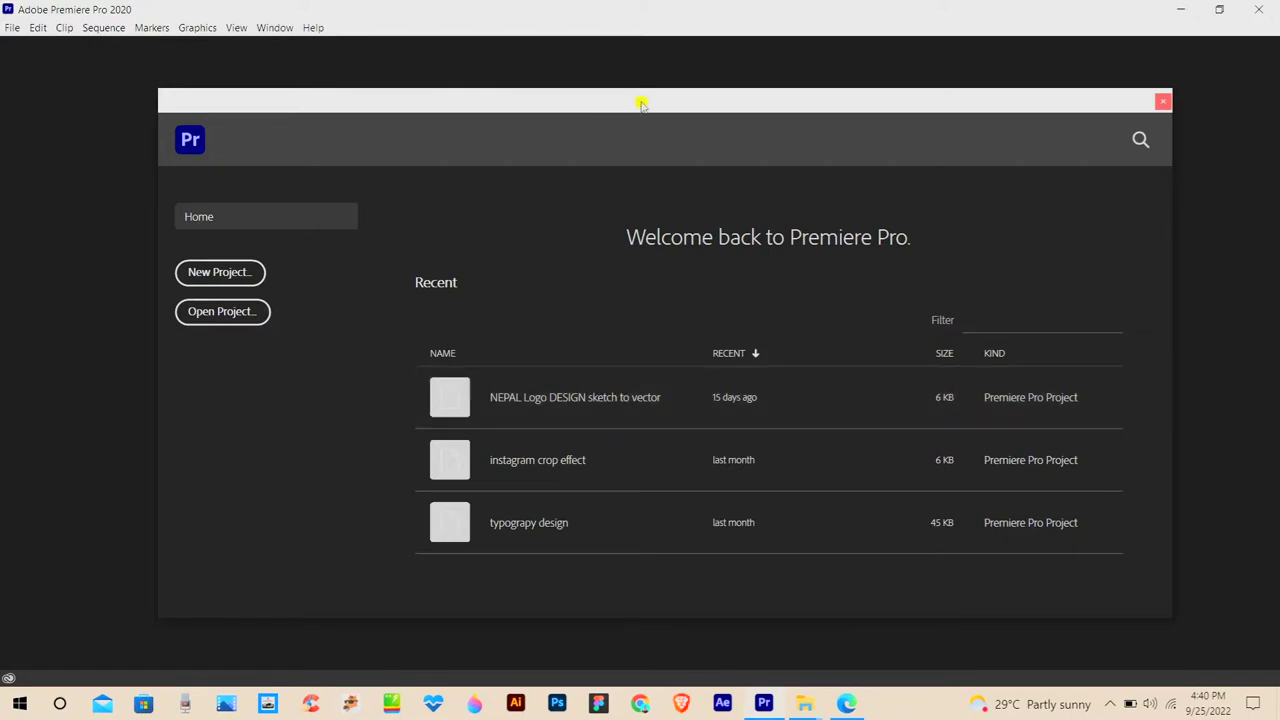
Step: Reposition the Premiere Home screen and briefly check the desktop and Start menu
{"action": "left_click_drag", "start_coordinate": [641, 103], "coordinate": [648, 97]}
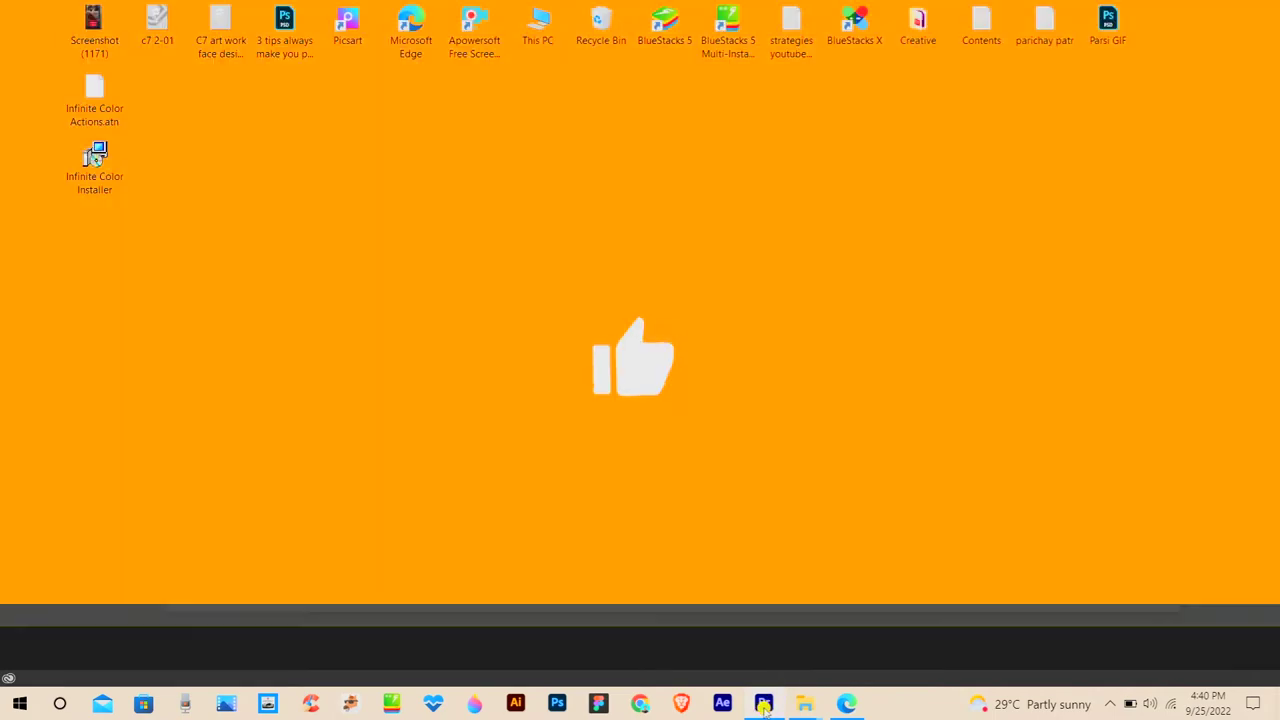
{"action": "left_click", "coordinate": [764, 704]}
{"action": "left_click", "coordinate": [764, 704]}
{"action": "key", "text": "super"}
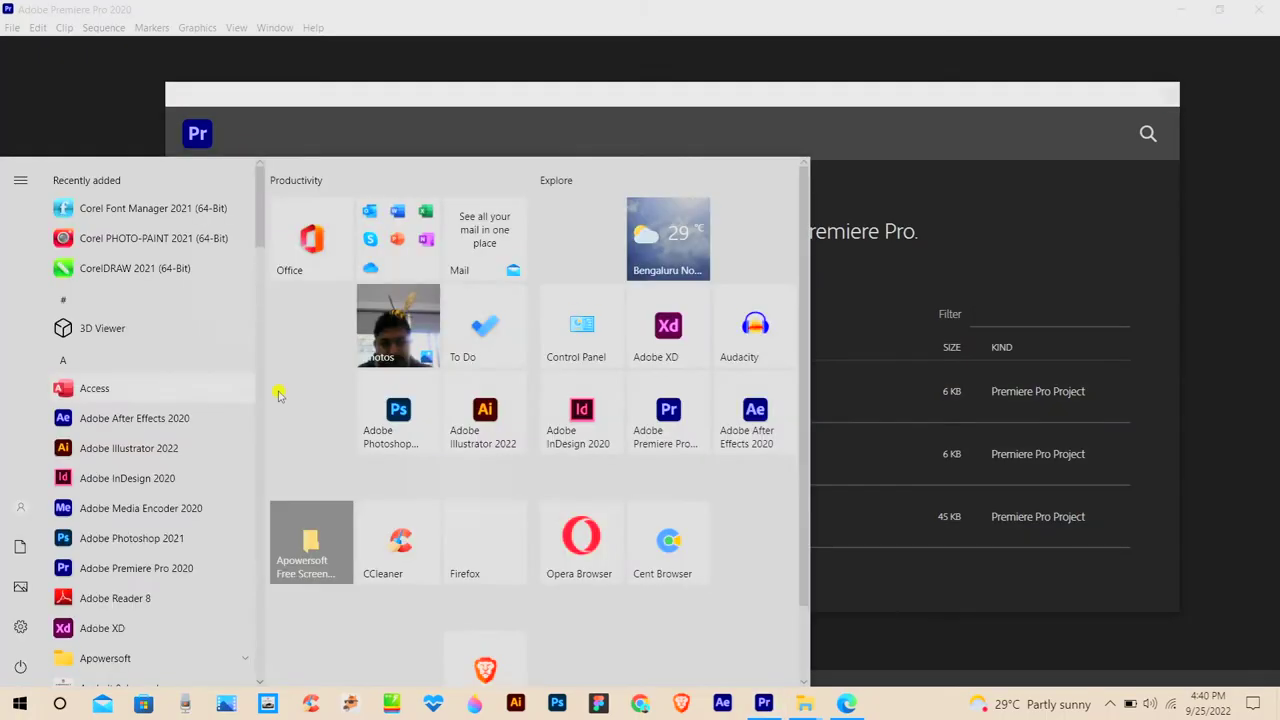
{"action": "left_click", "coordinate": [766, 113]}
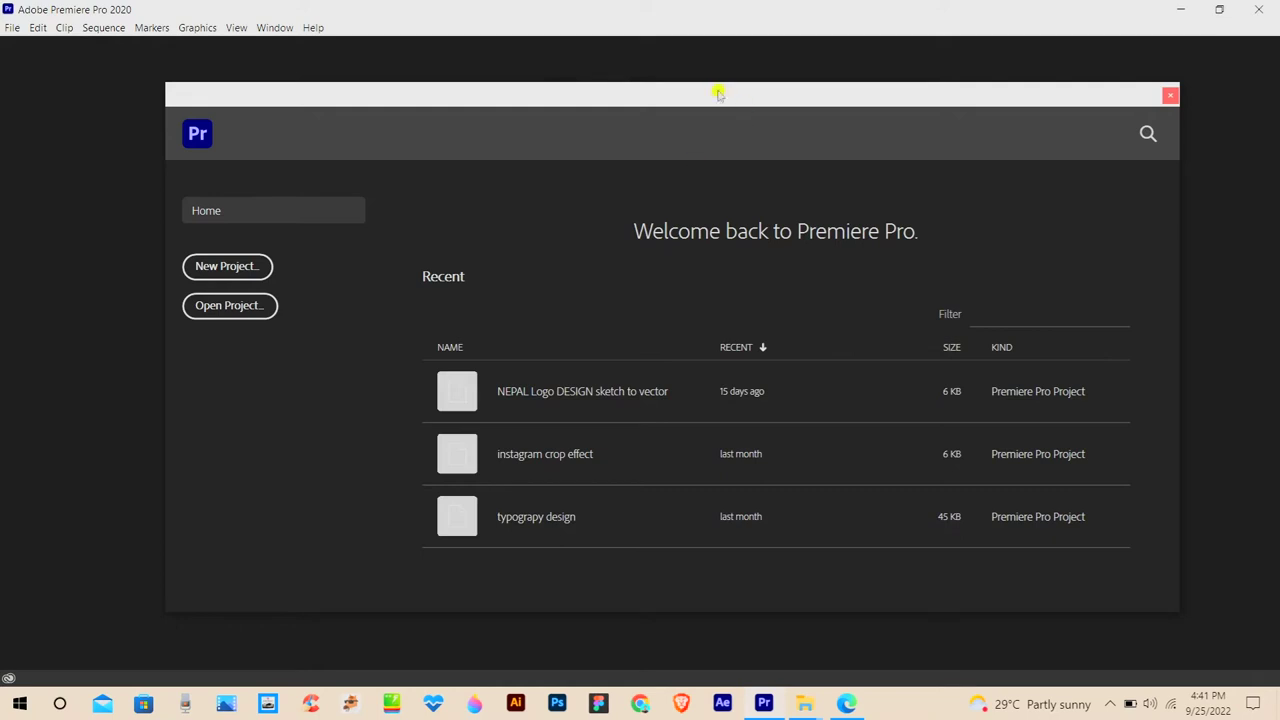
{"action": "left_click_drag", "start_coordinate": [718, 93], "coordinate": [688, 92]}
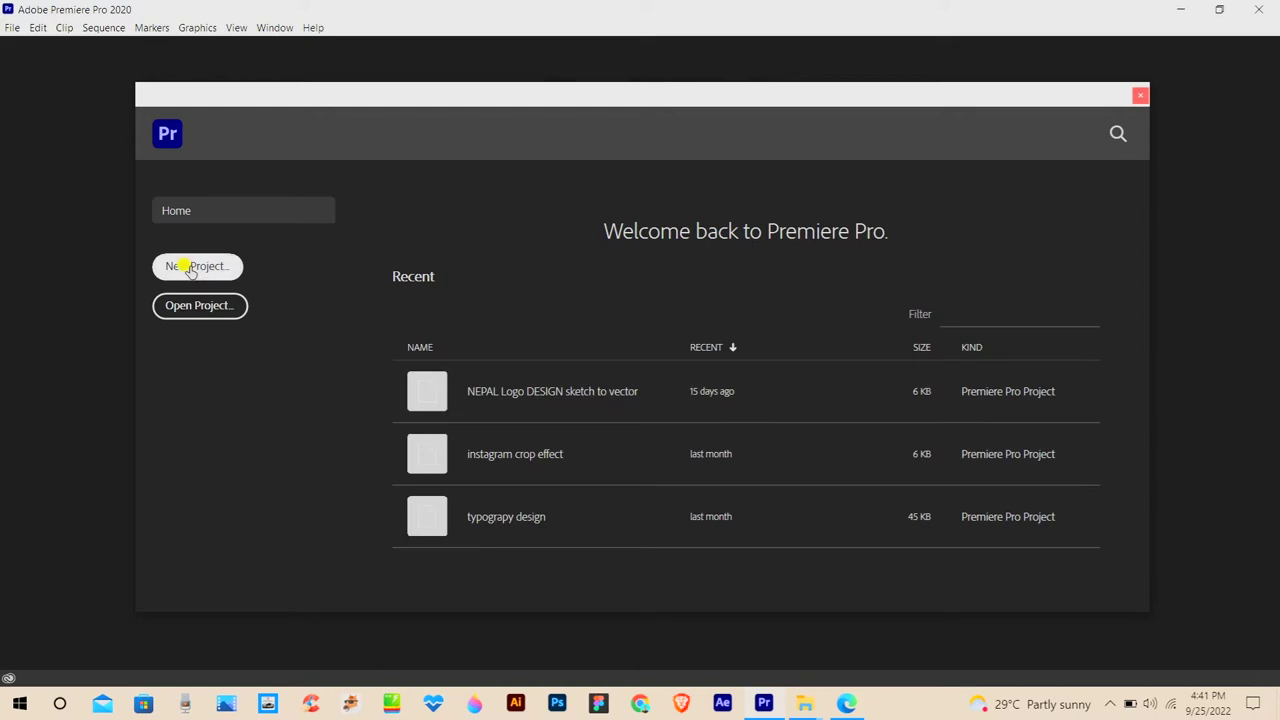
Step: Create a new project named 'Premiere pro cc 2020' with HDR graphics white at 300
{"action": "left_click", "coordinate": [190, 268]}
{"action": "key", "text": "BackSpace"}
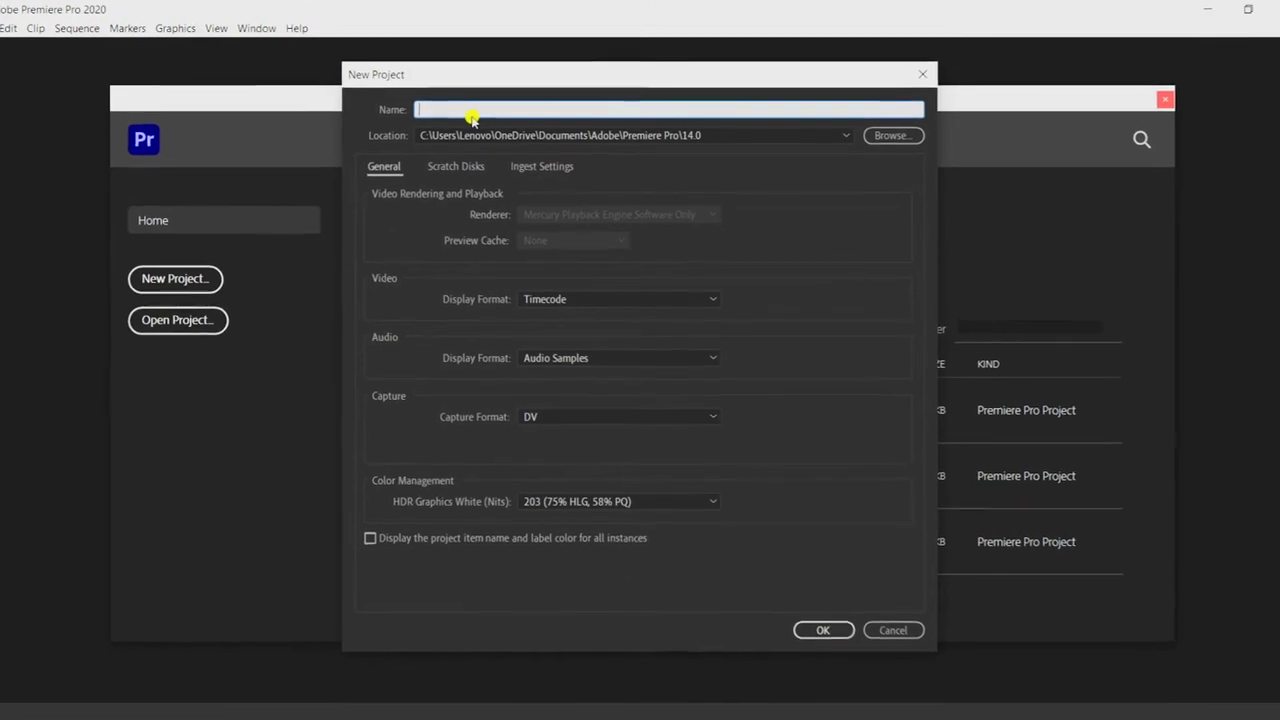
{"action": "type", "text": "Premiere"}
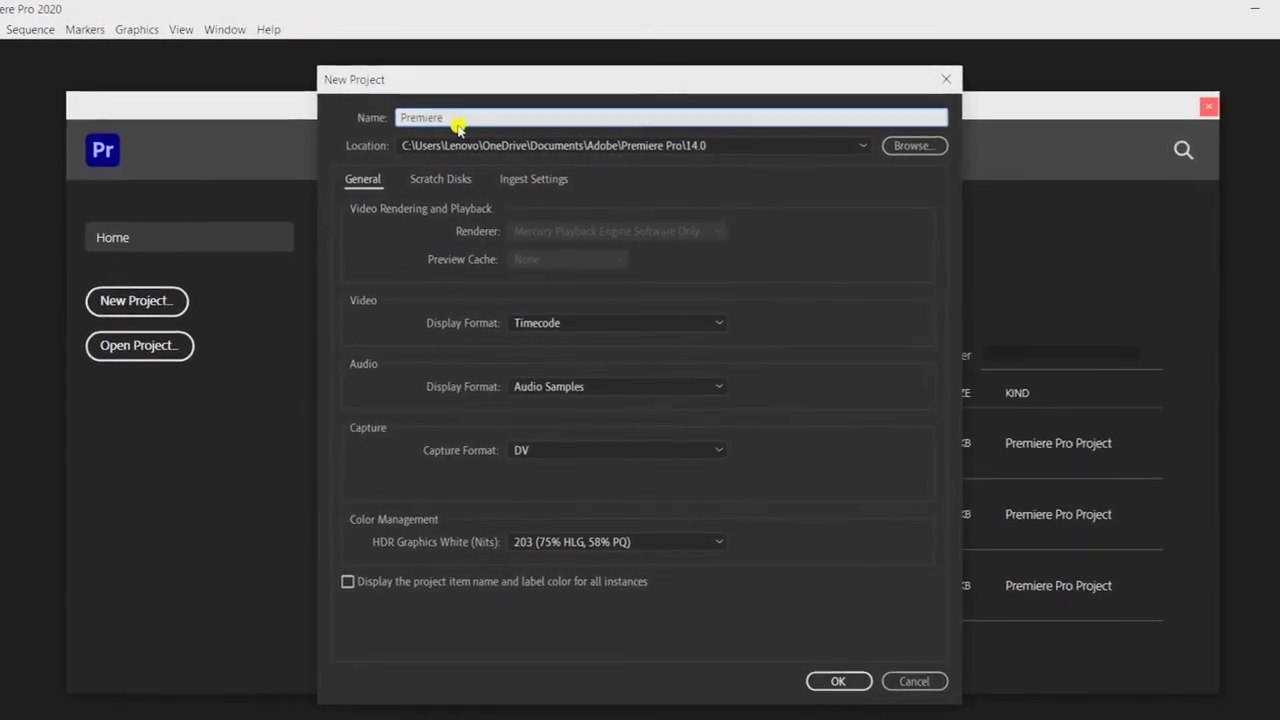
{"action": "type", "text": " pro cc "}
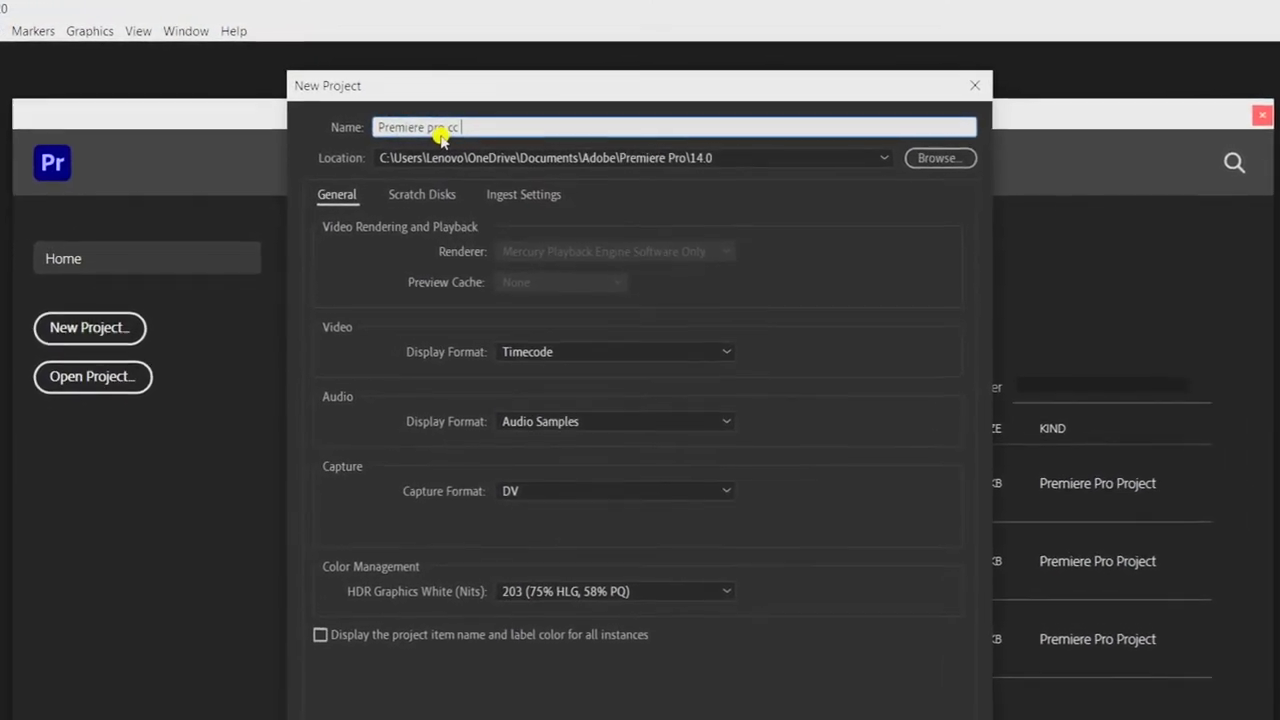
{"action": "type", "text": "2022"}
{"action": "key", "text": "BackSpace"}
{"action": "type", "text": "0"}
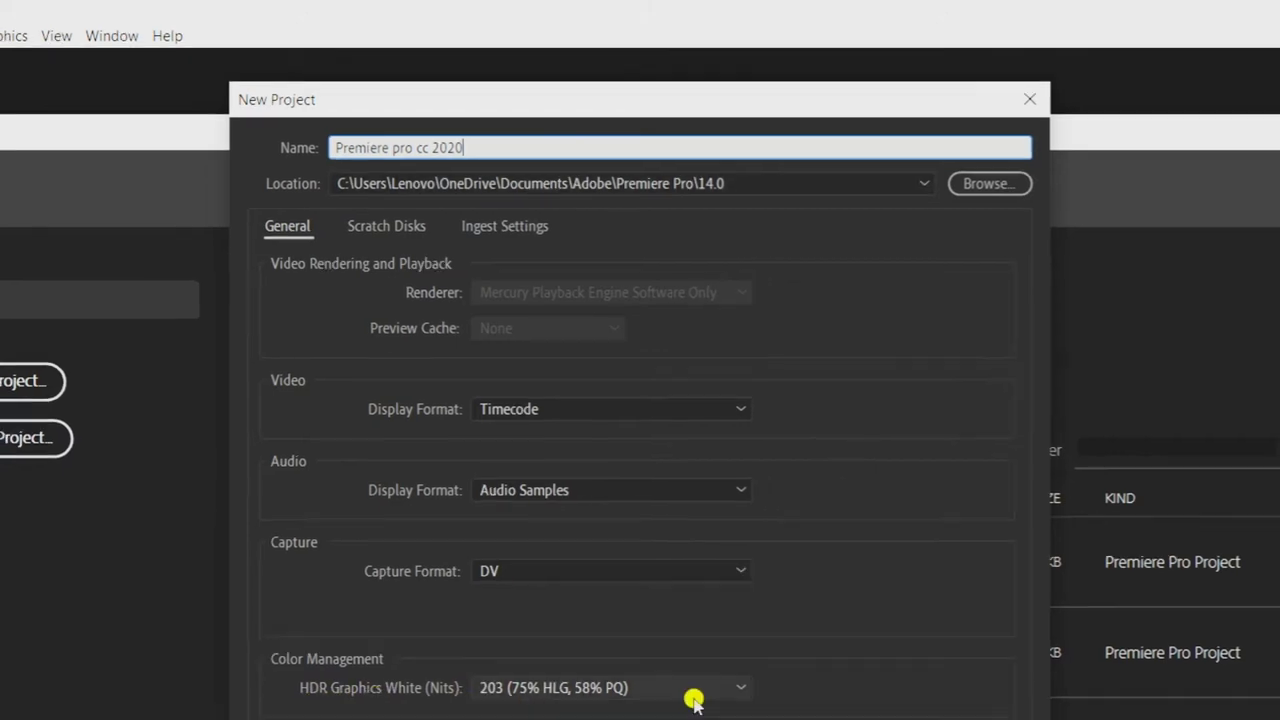
{"action": "left_click", "coordinate": [706, 478]}
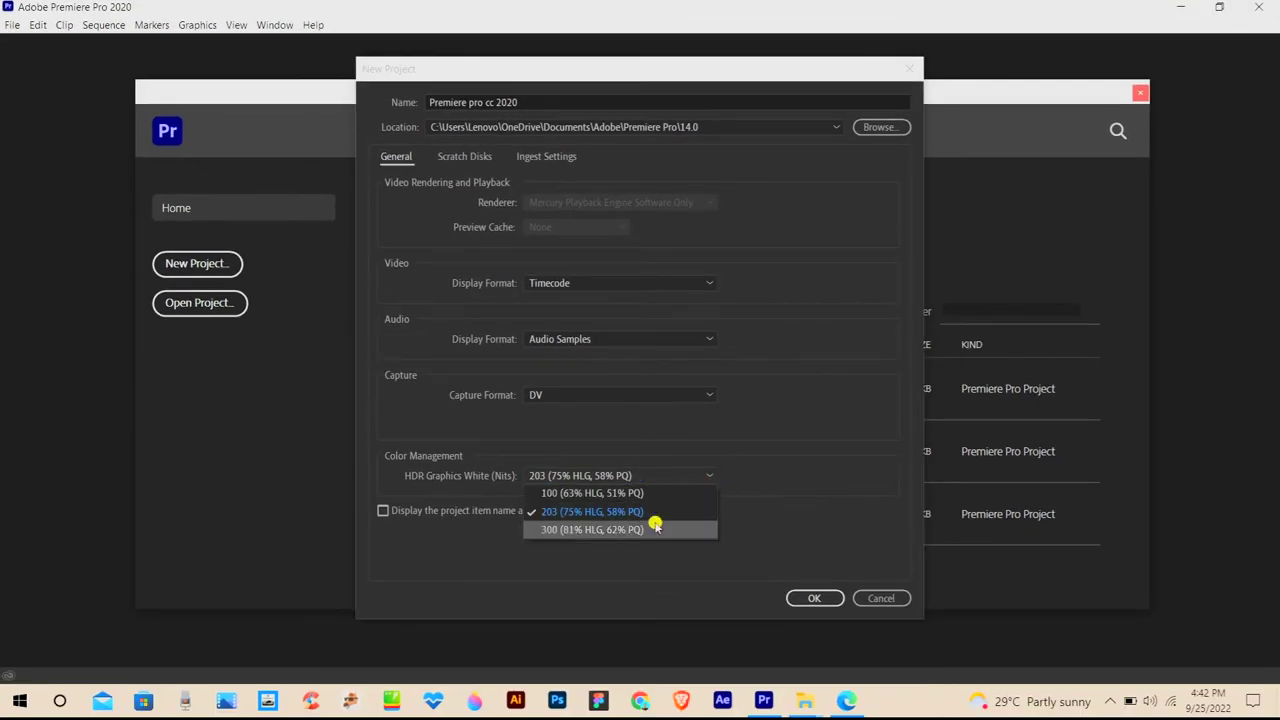
{"action": "left_click", "coordinate": [614, 530]}
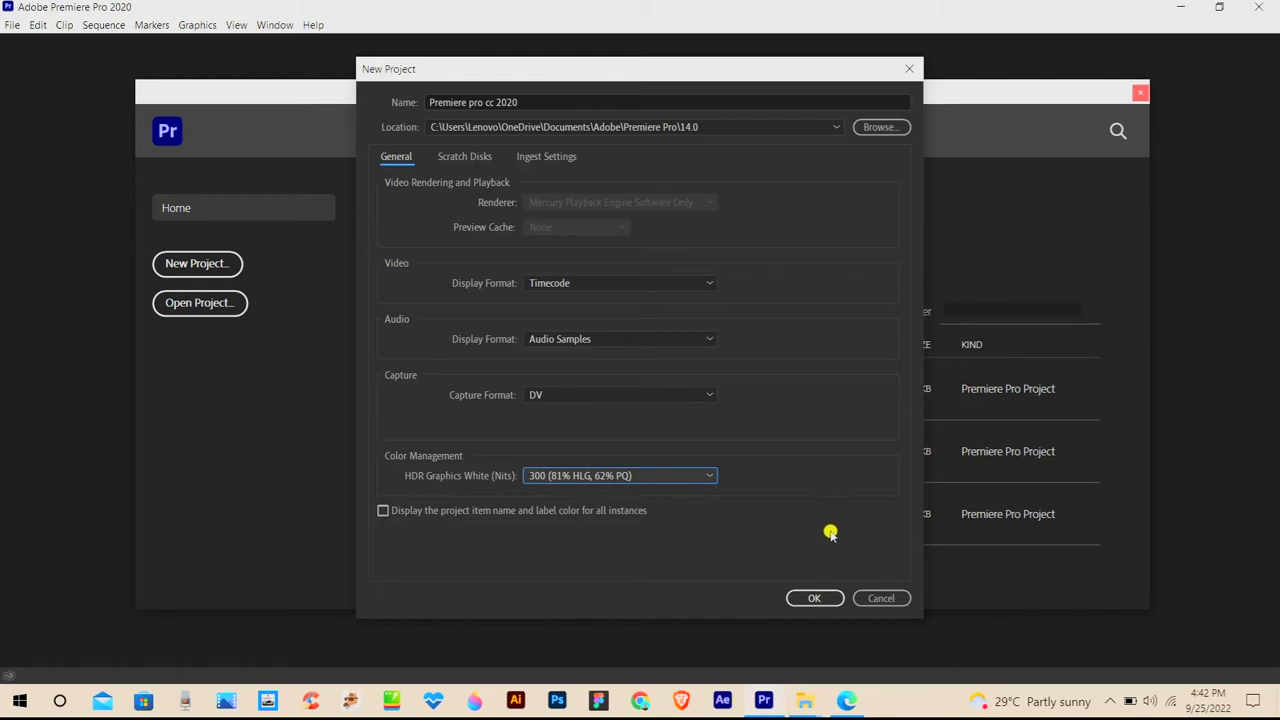
{"action": "left_click", "coordinate": [818, 598]}
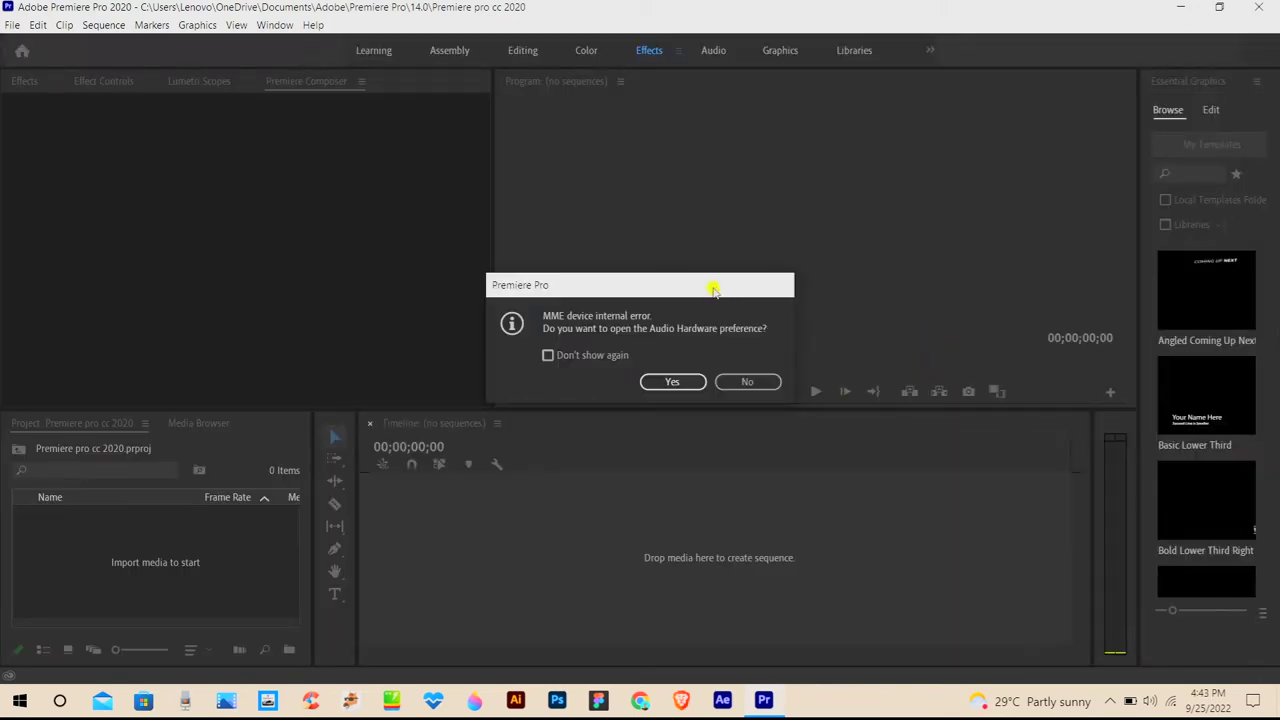
Step: Decline the MME audio-hardware error and show the Effects panel's preset and effect folders
{"action": "left_click_drag", "start_coordinate": [718, 285], "coordinate": [687, 276]}
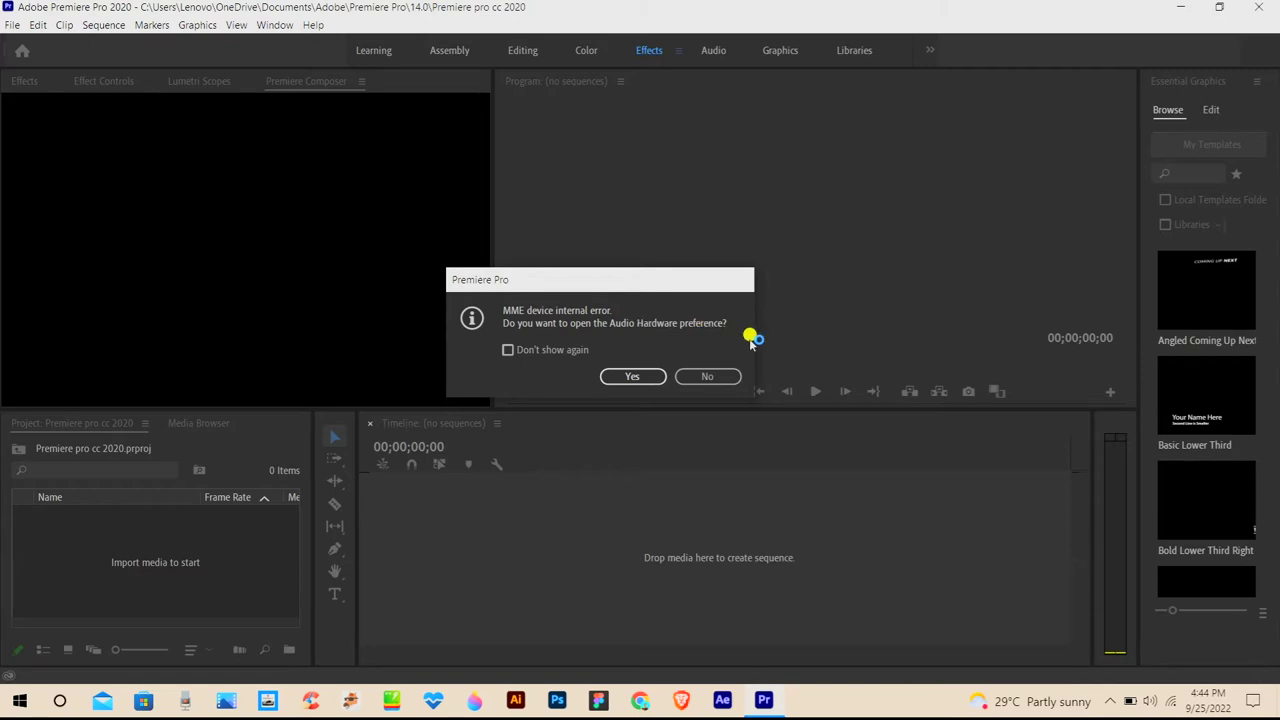
{"action": "left_click", "coordinate": [714, 375]}
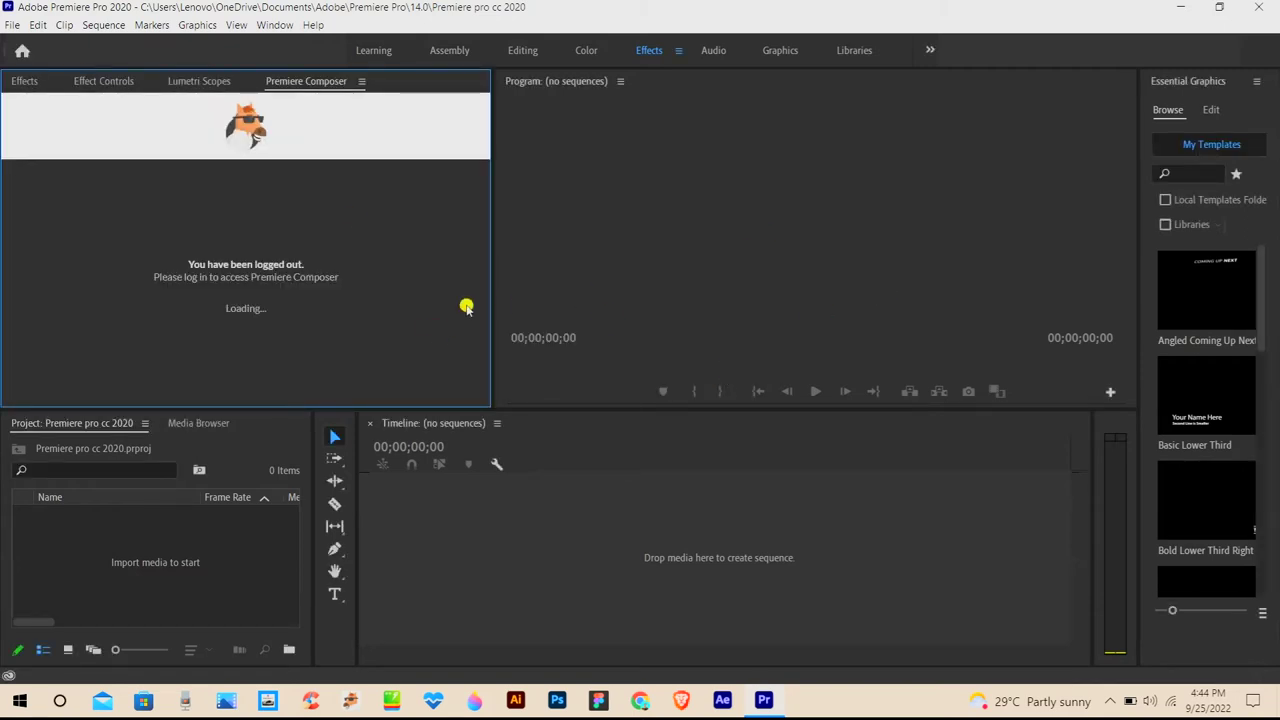
{"action": "left_click", "coordinate": [50, 82]}
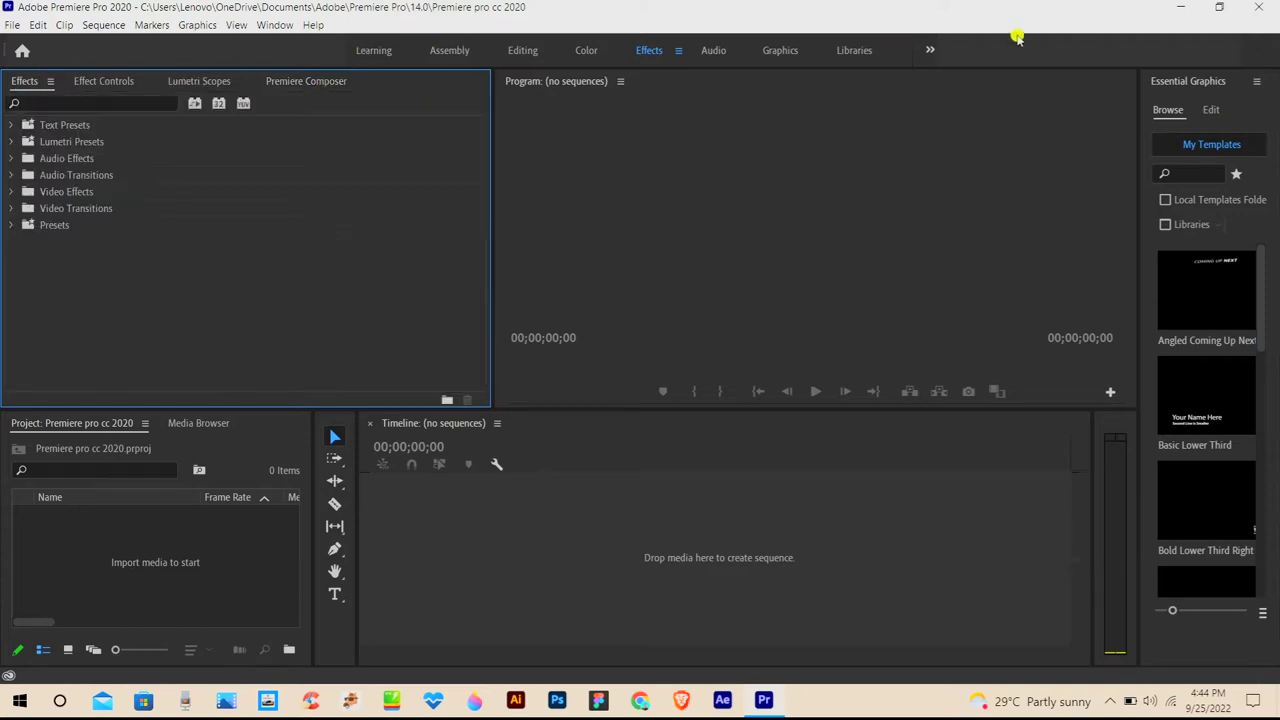
Step: Reset the current workspace to its saved layout from the Window menu
{"action": "left_click", "coordinate": [280, 28]}
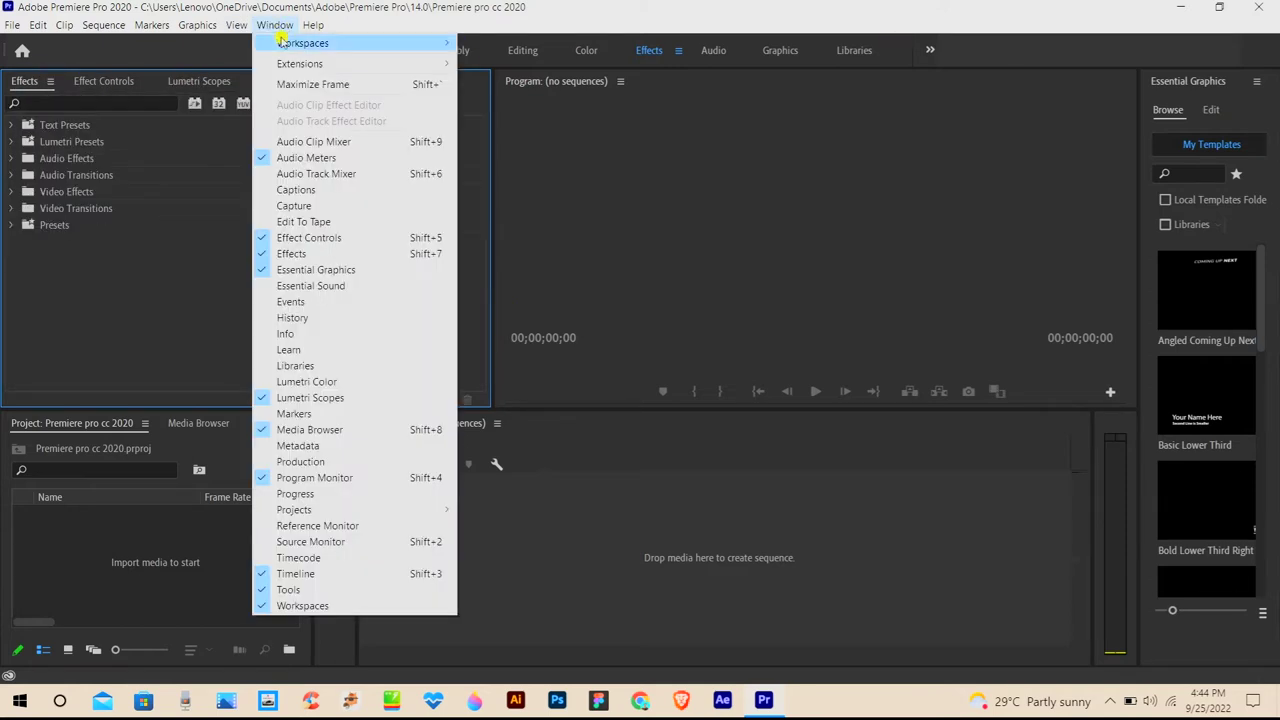
{"action": "mouse_move", "coordinate": [312, 43]}
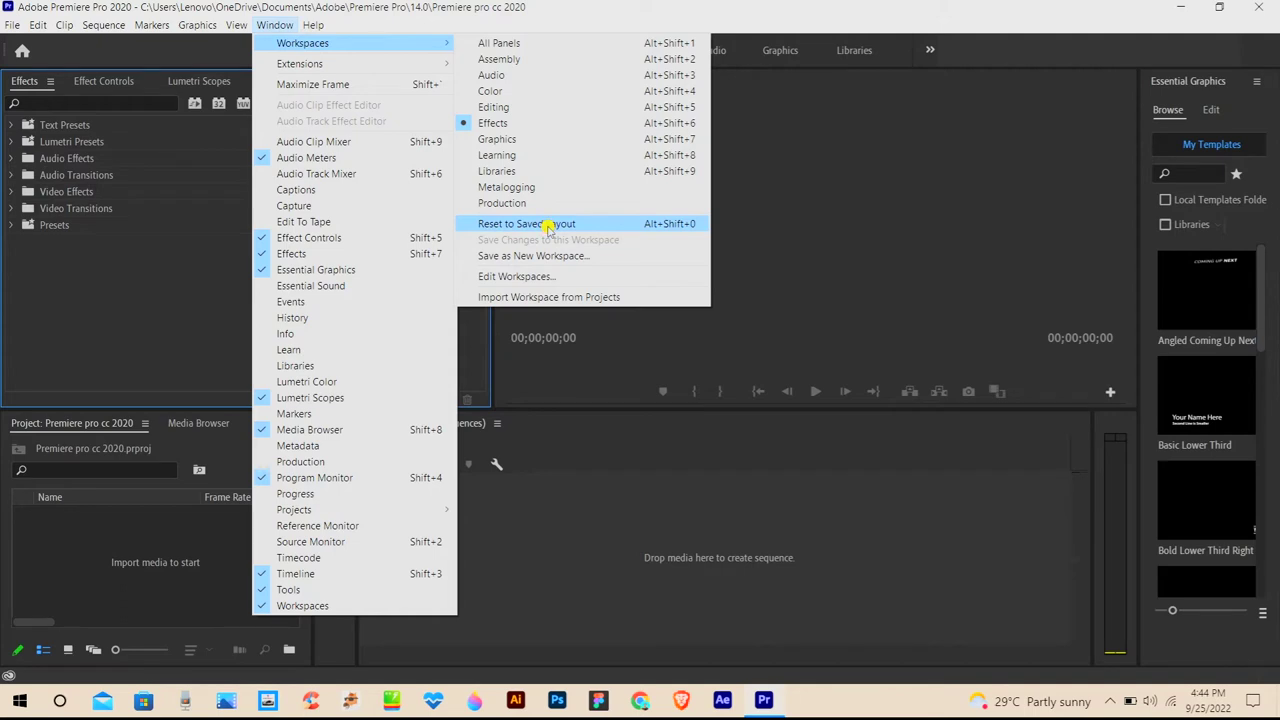
{"action": "left_click", "coordinate": [549, 228]}
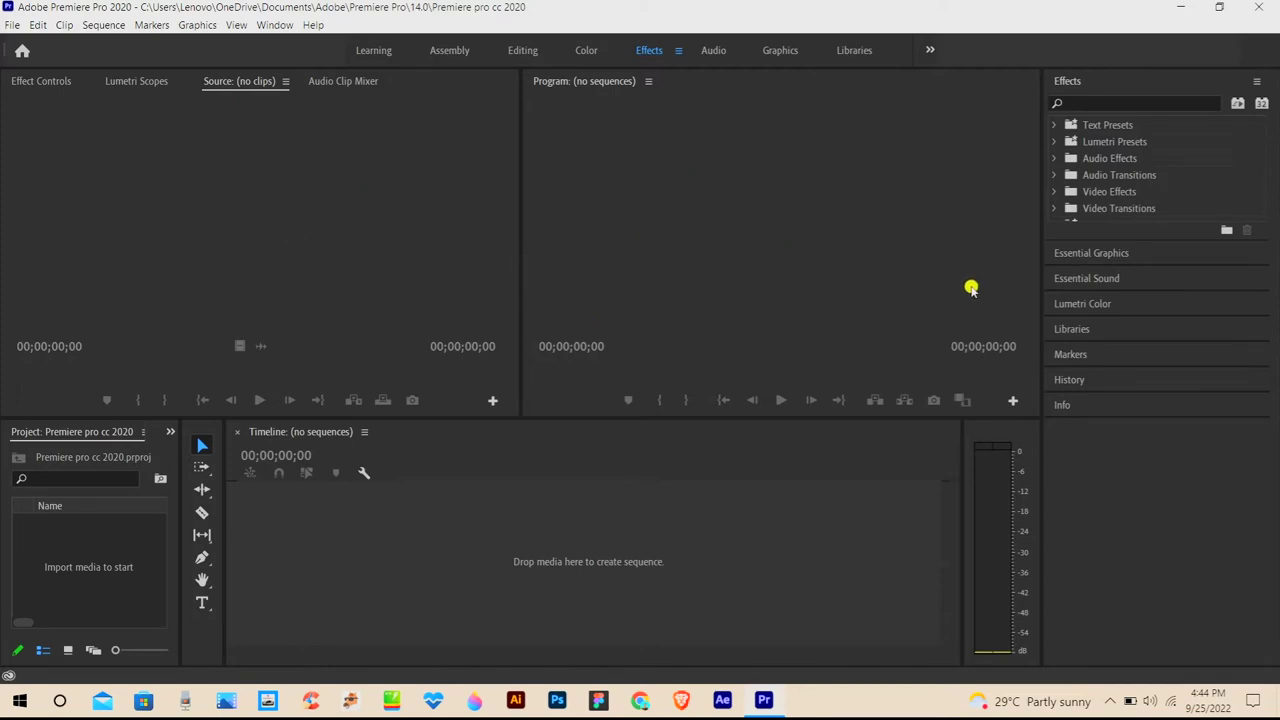
Step: Collapse and re-expand the Effects and Essential Graphics panels, then focus the Timeline
{"action": "left_click", "coordinate": [1112, 84]}
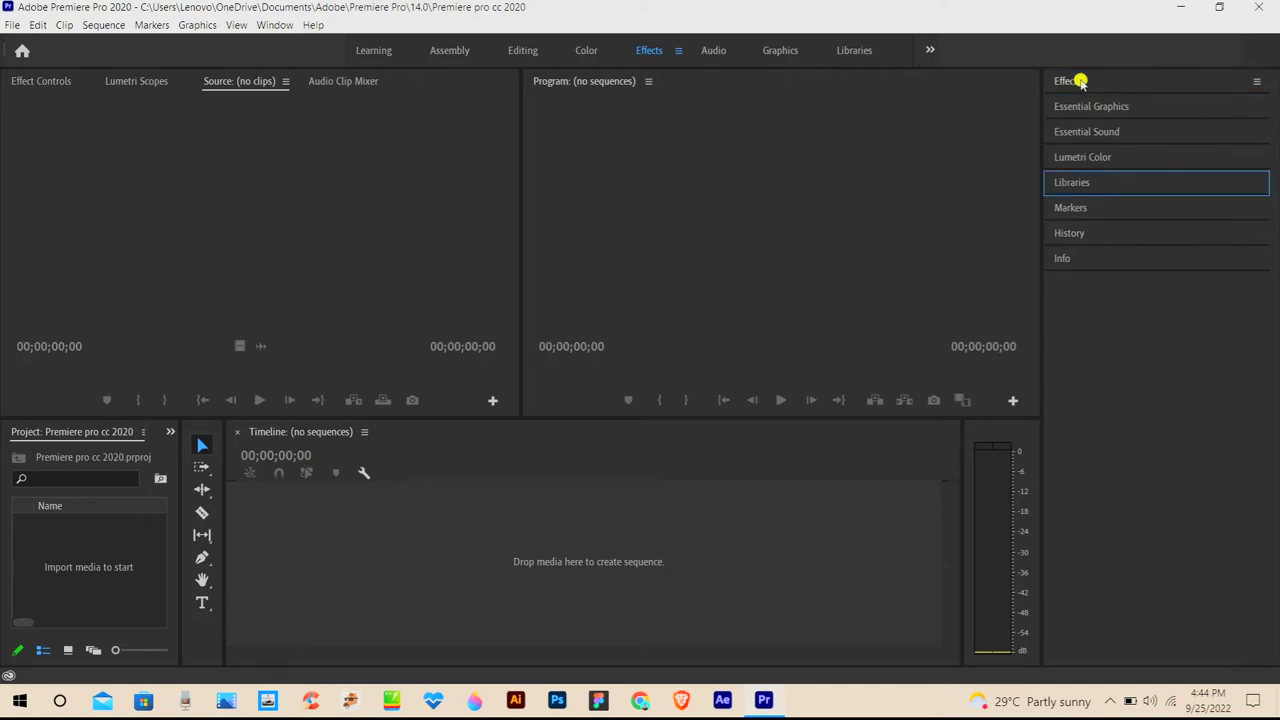
{"action": "left_click", "coordinate": [1124, 80]}
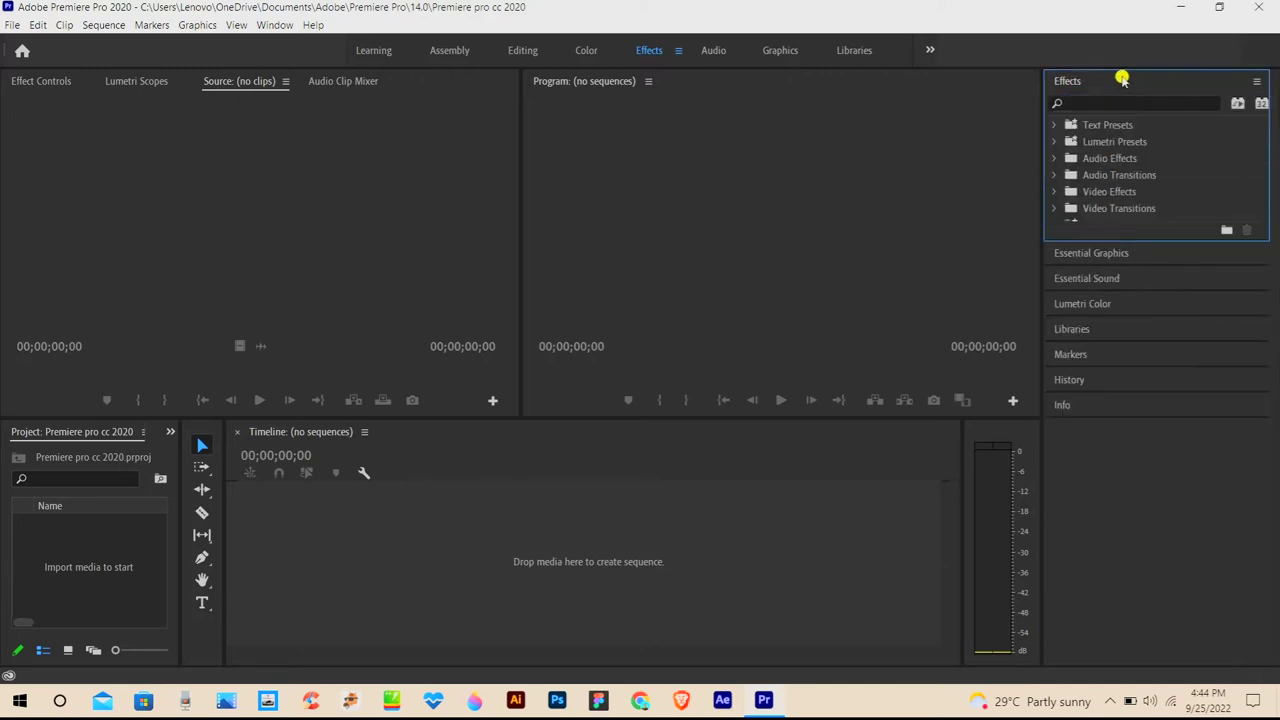
{"action": "left_click", "coordinate": [1098, 254]}
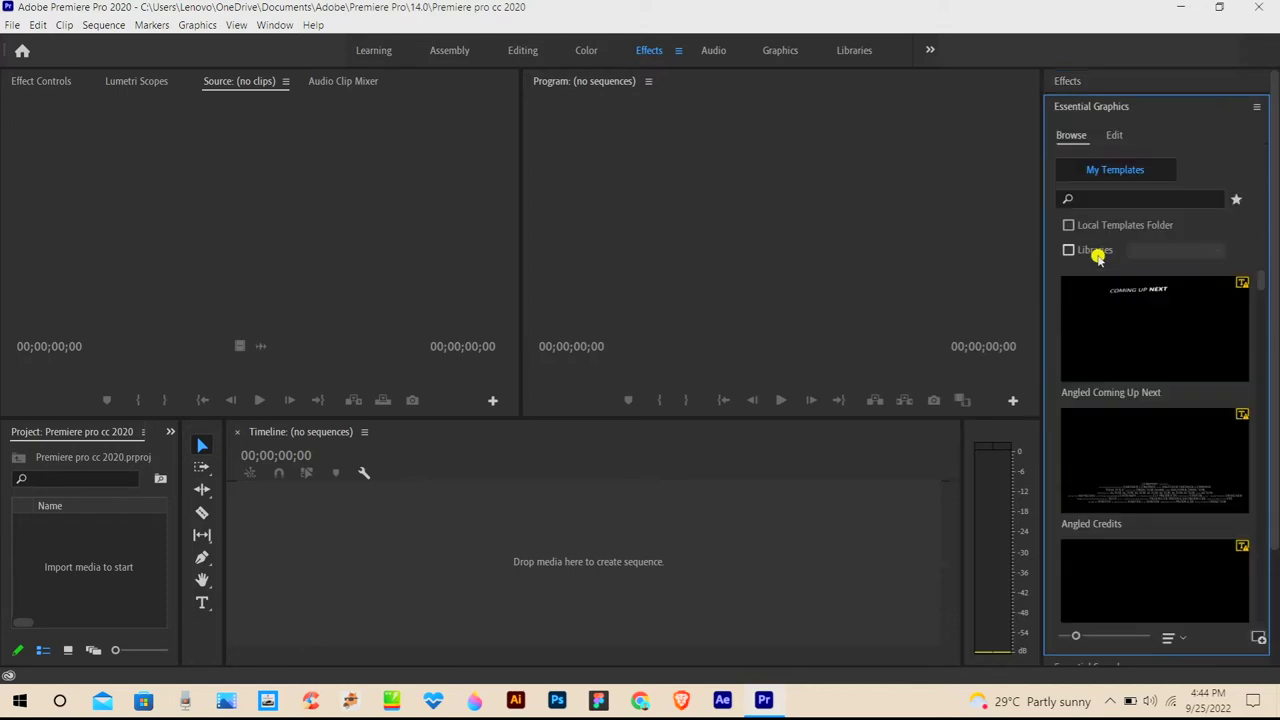
{"action": "left_click", "coordinate": [1112, 107]}
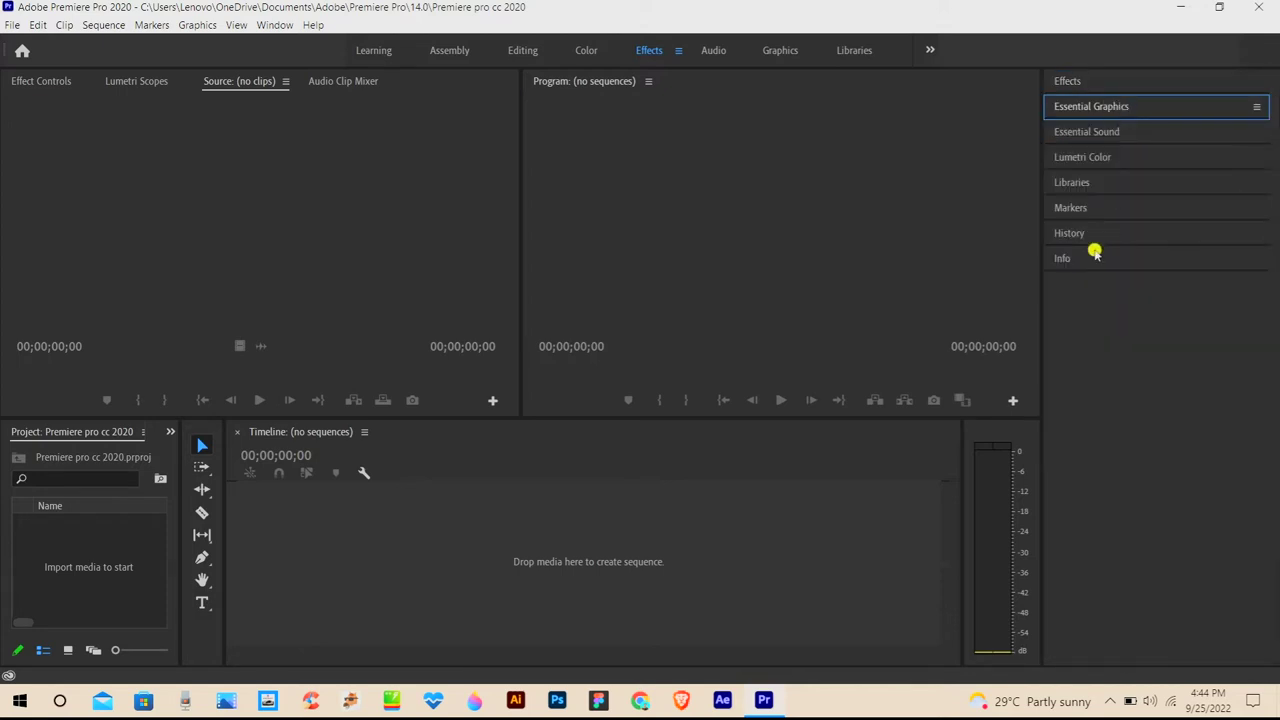
{"action": "left_click", "coordinate": [730, 534]}
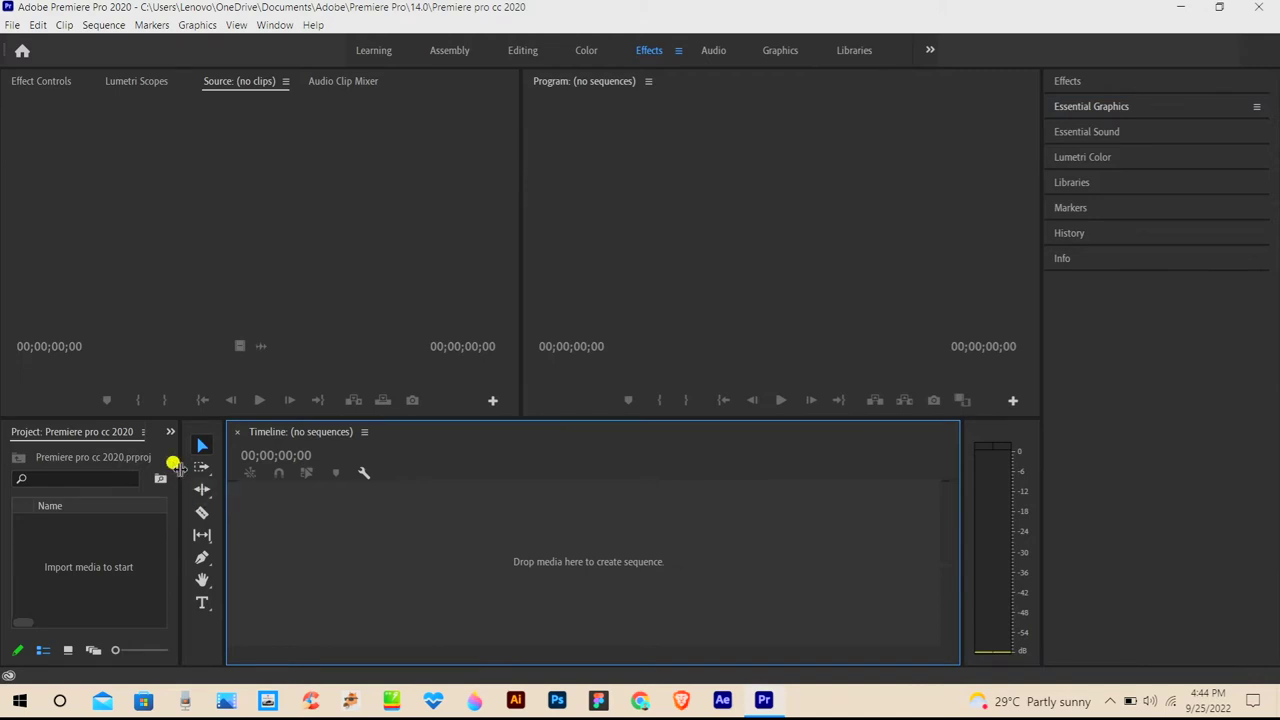
Step: Widen the Project panel and import a recording from the Apowersoft Free Screen Recorder folder
{"action": "left_click_drag", "start_coordinate": [176, 479], "coordinate": [296, 480]}
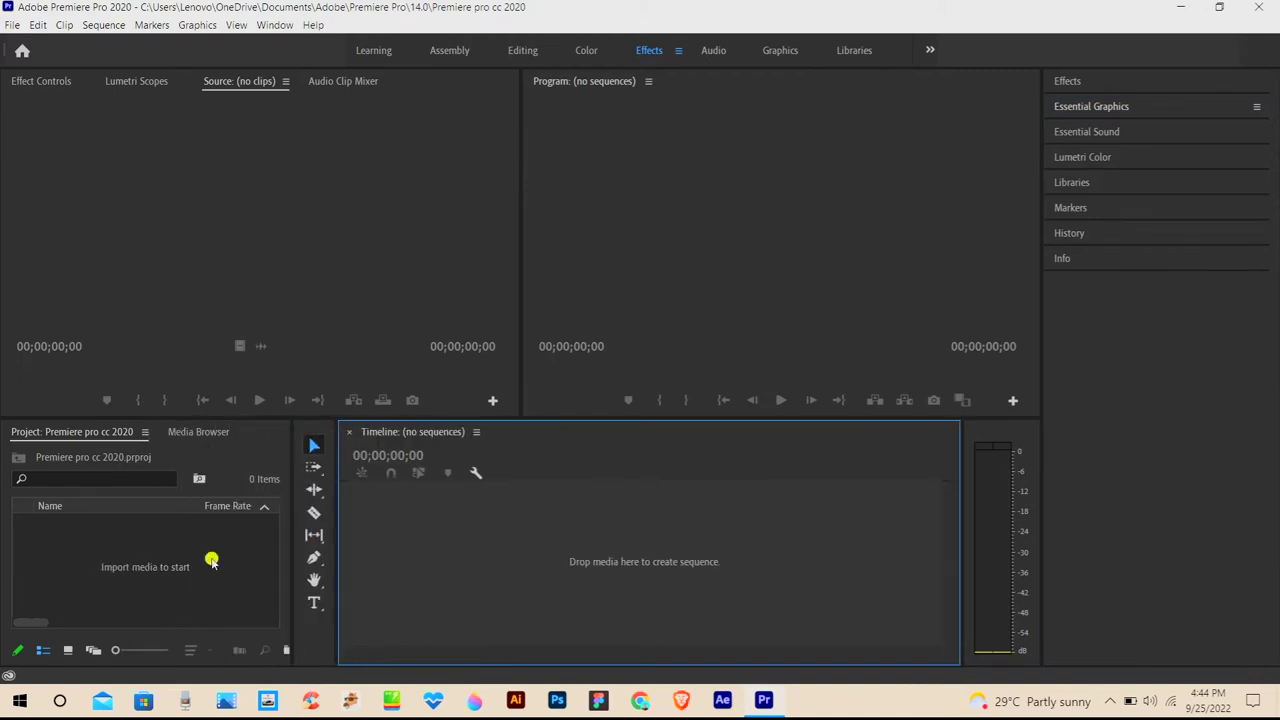
{"action": "left_click", "coordinate": [182, 568]}
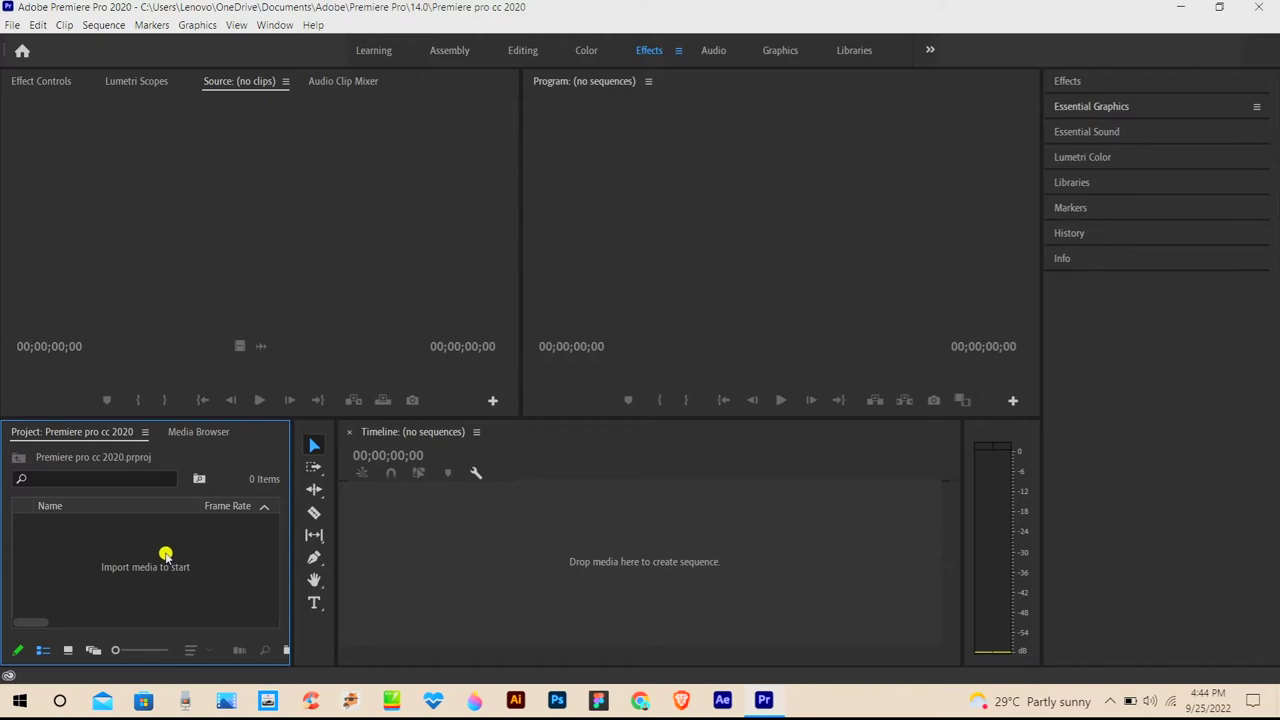
{"action": "double_click", "coordinate": [166, 554]}
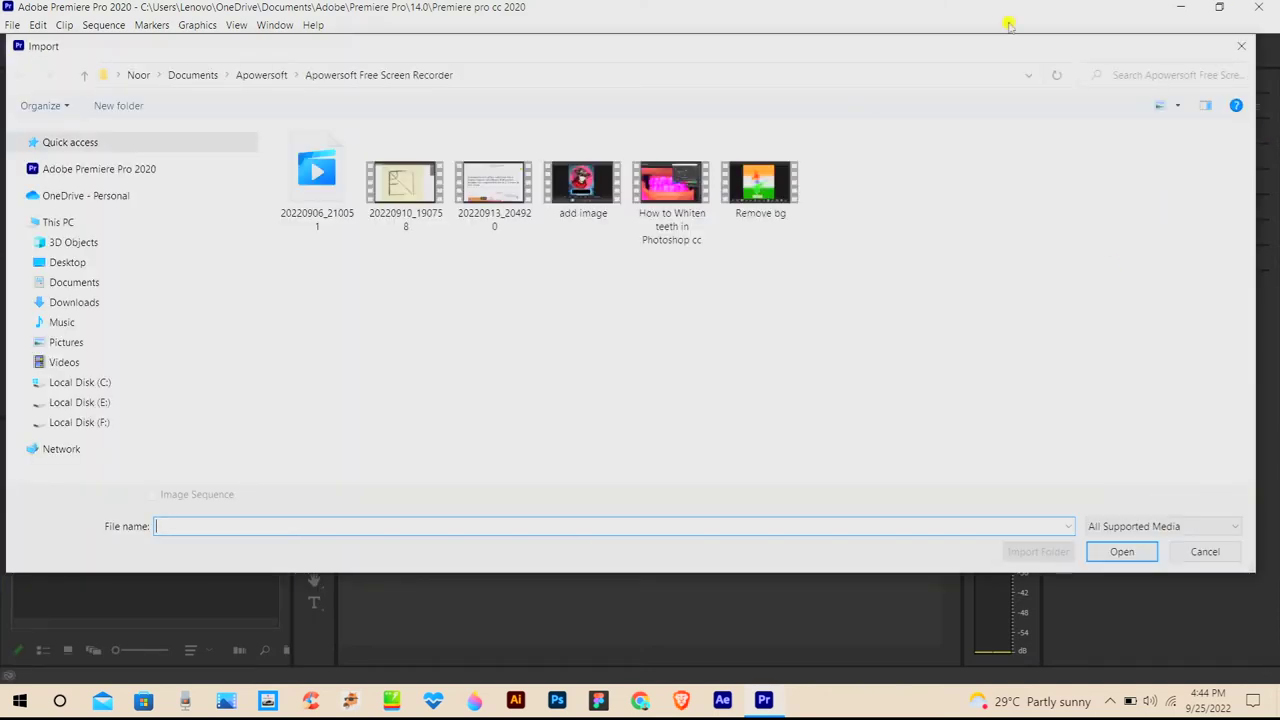
{"action": "left_click", "coordinate": [1113, 551]}
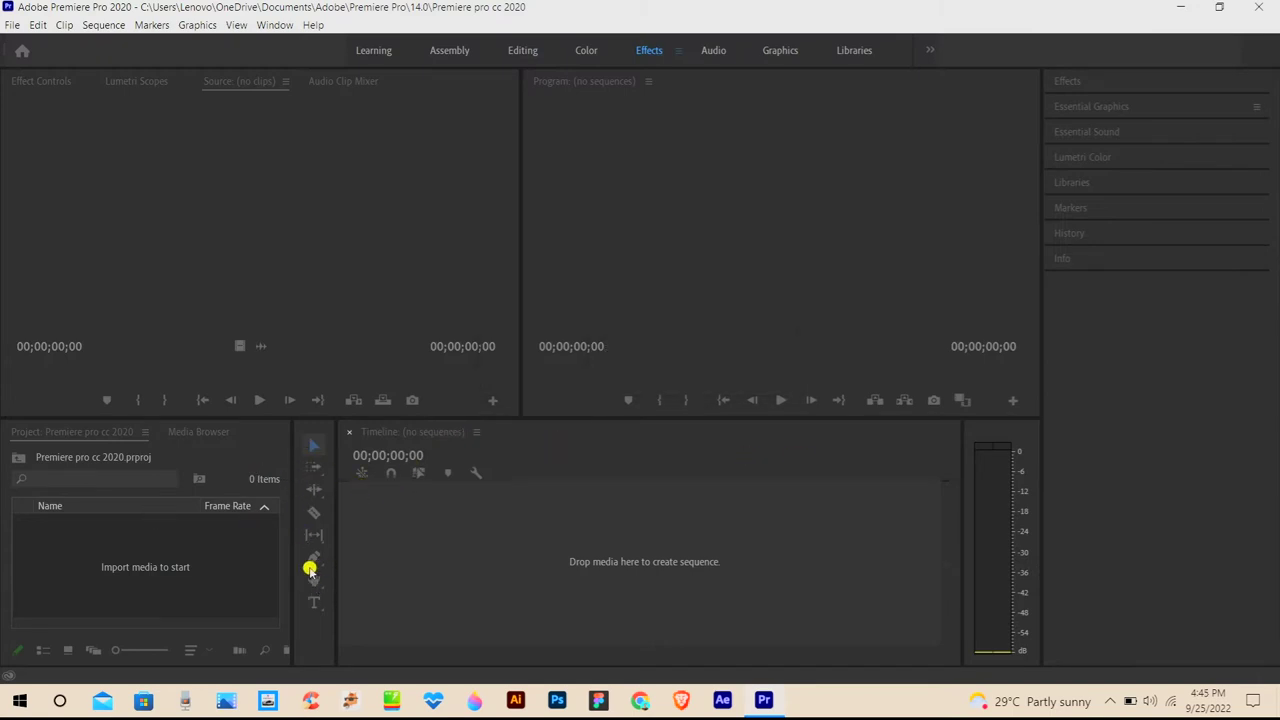
Step: Drop the clip 20220910_190758.mp4 on the Timeline to create its matching sequence
{"action": "left_click_drag", "start_coordinate": [23, 523], "coordinate": [485, 547]}
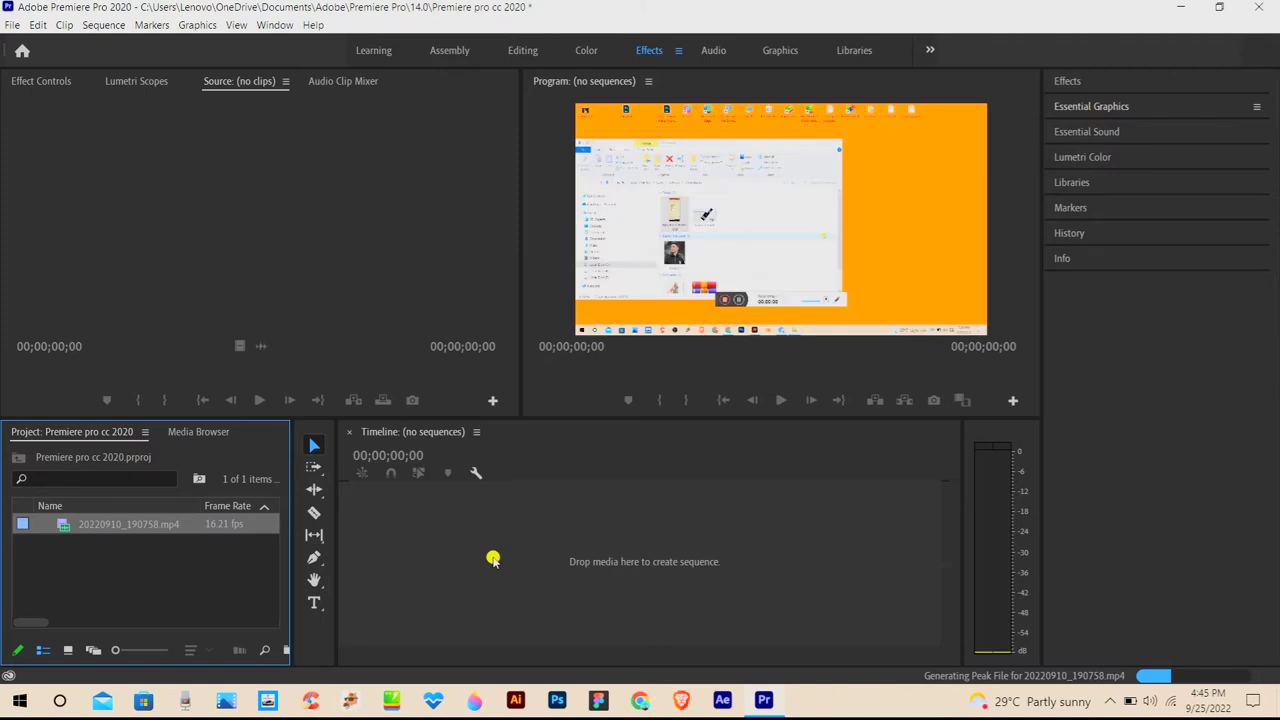
{"action": "left_click_drag", "start_coordinate": [493, 558], "coordinate": [654, 514]}
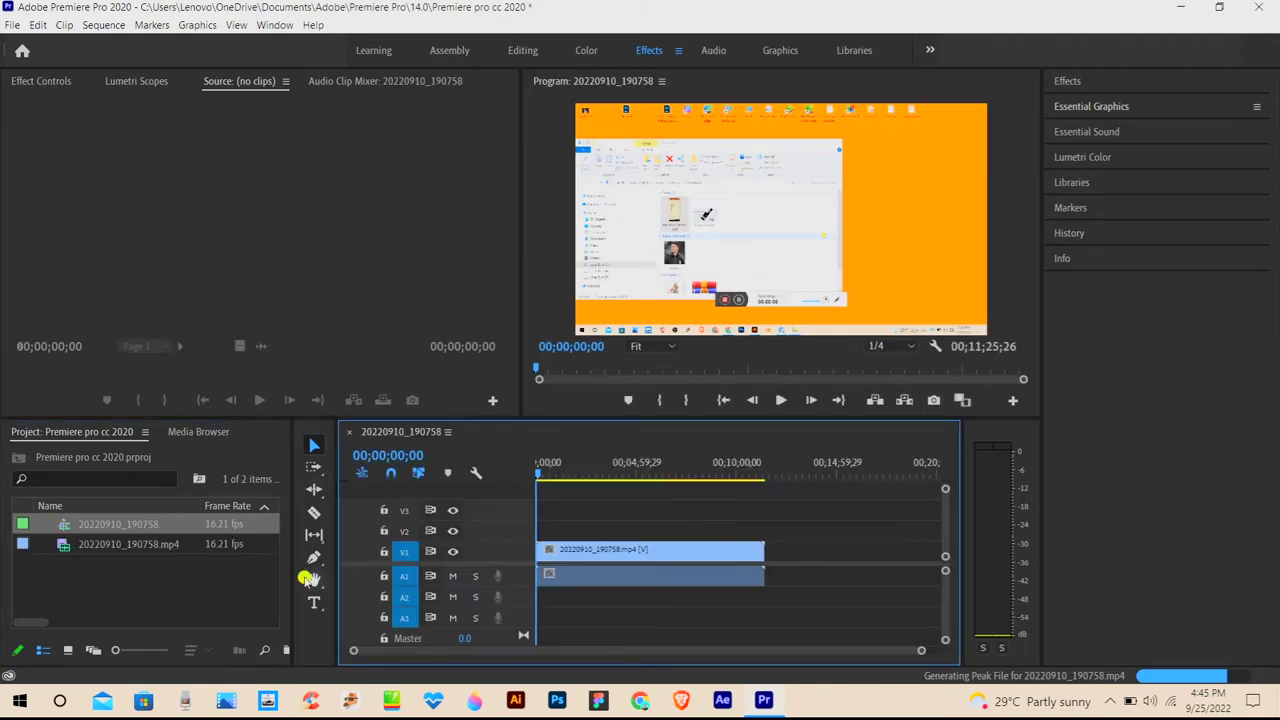
{"action": "left_click", "coordinate": [301, 520]}
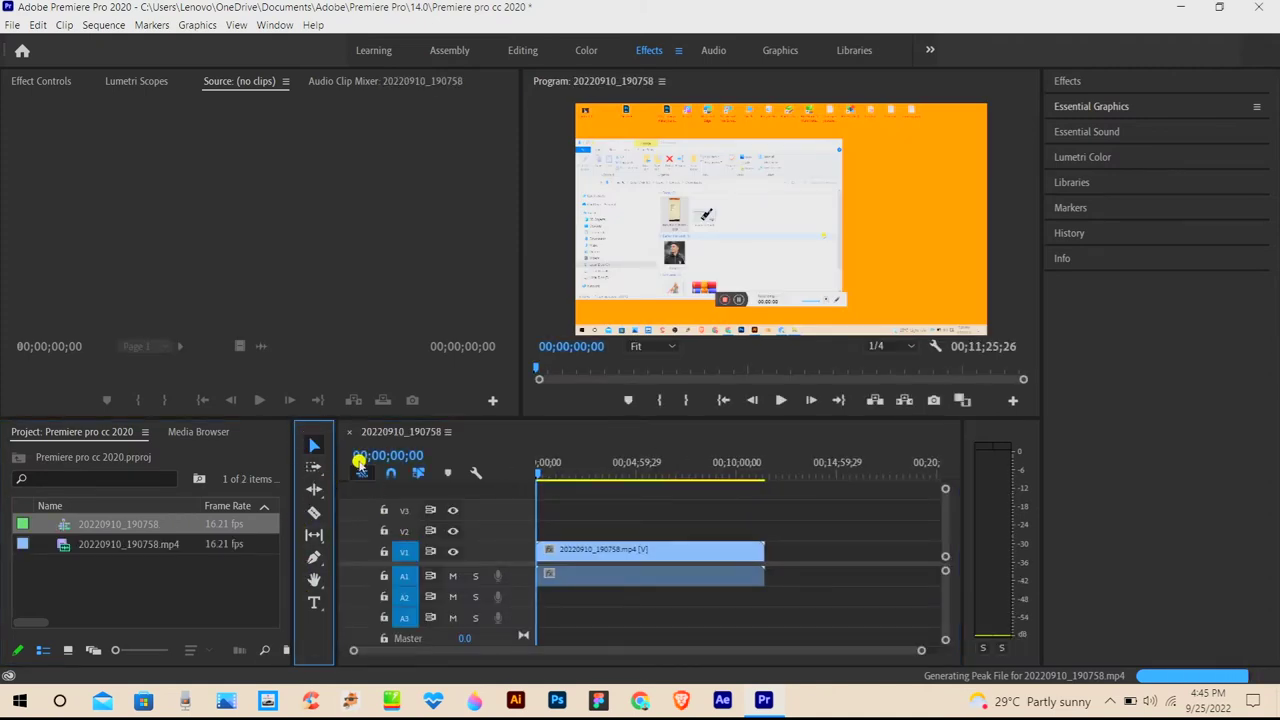
Step: Look at the Media Browser drives, return to the Project panel and switch to Icon View
{"action": "left_click", "coordinate": [200, 436]}
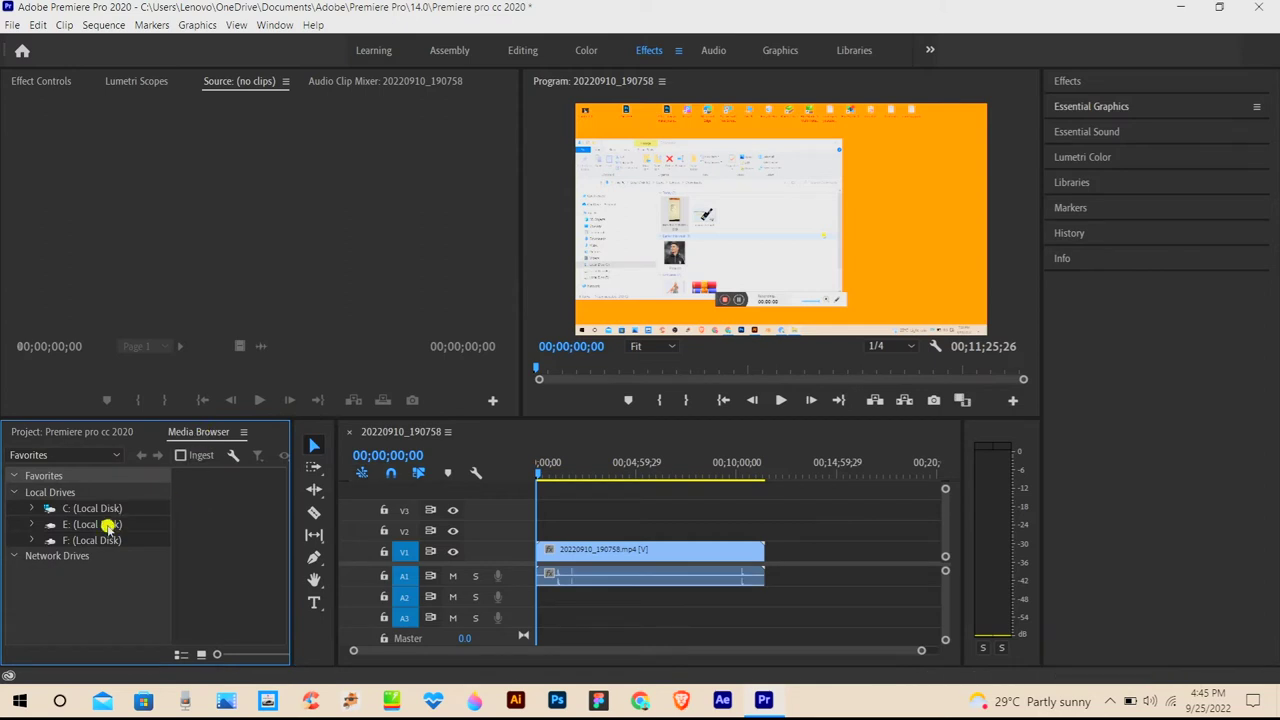
{"action": "left_click", "coordinate": [92, 433]}
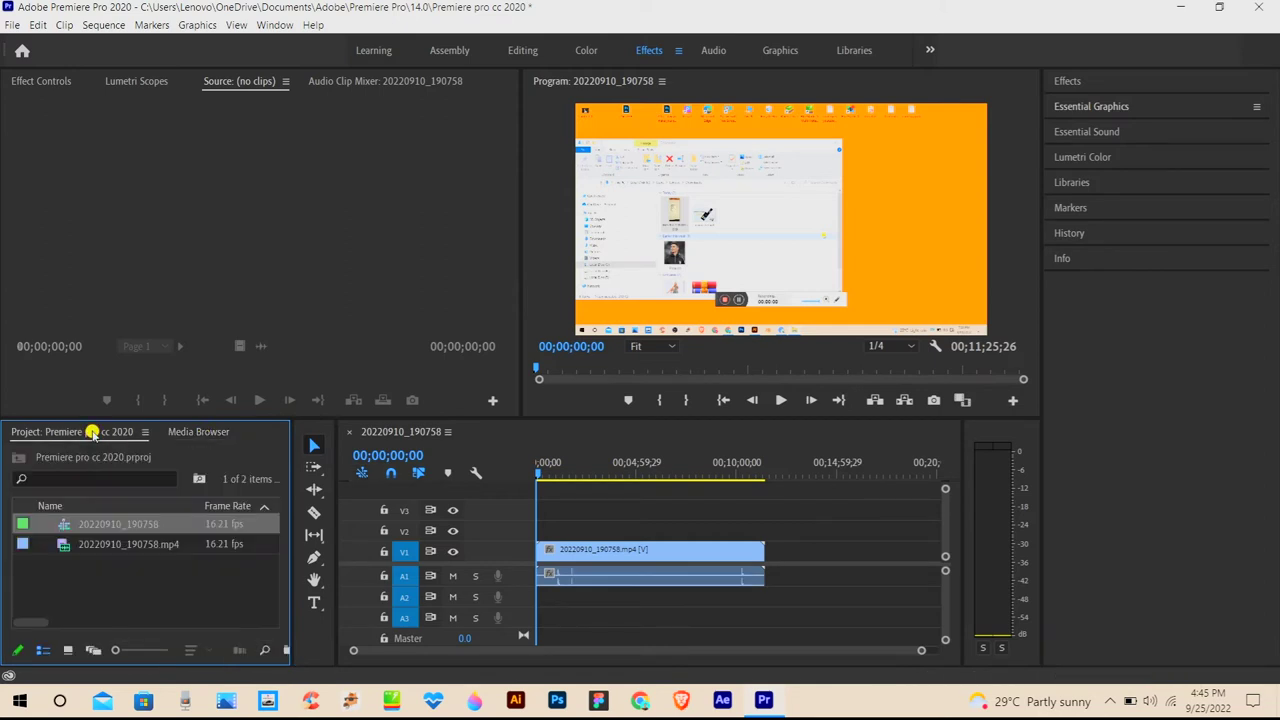
{"action": "left_click", "coordinate": [67, 650]}
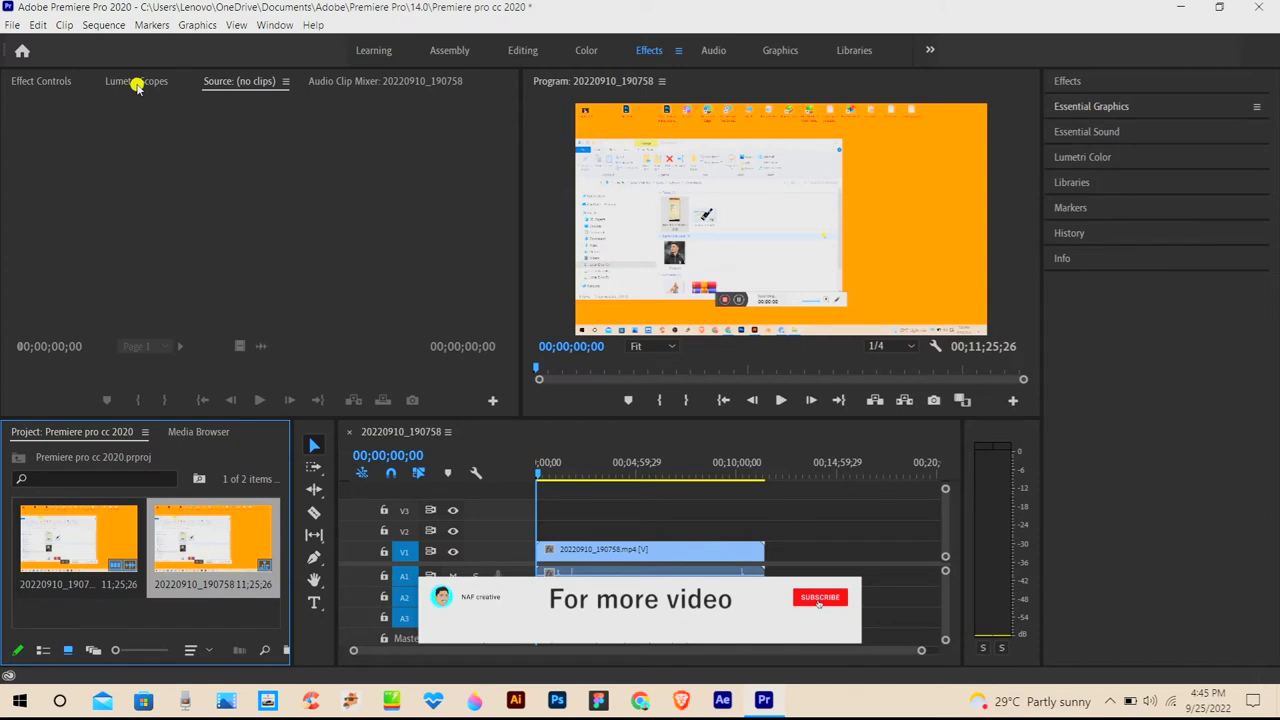
Step: View the Lumetri Scopes waveform, then load the clip's Motion settings (Position 960, 540, Scale 100) in Effect Controls
{"action": "left_click", "coordinate": [136, 84]}
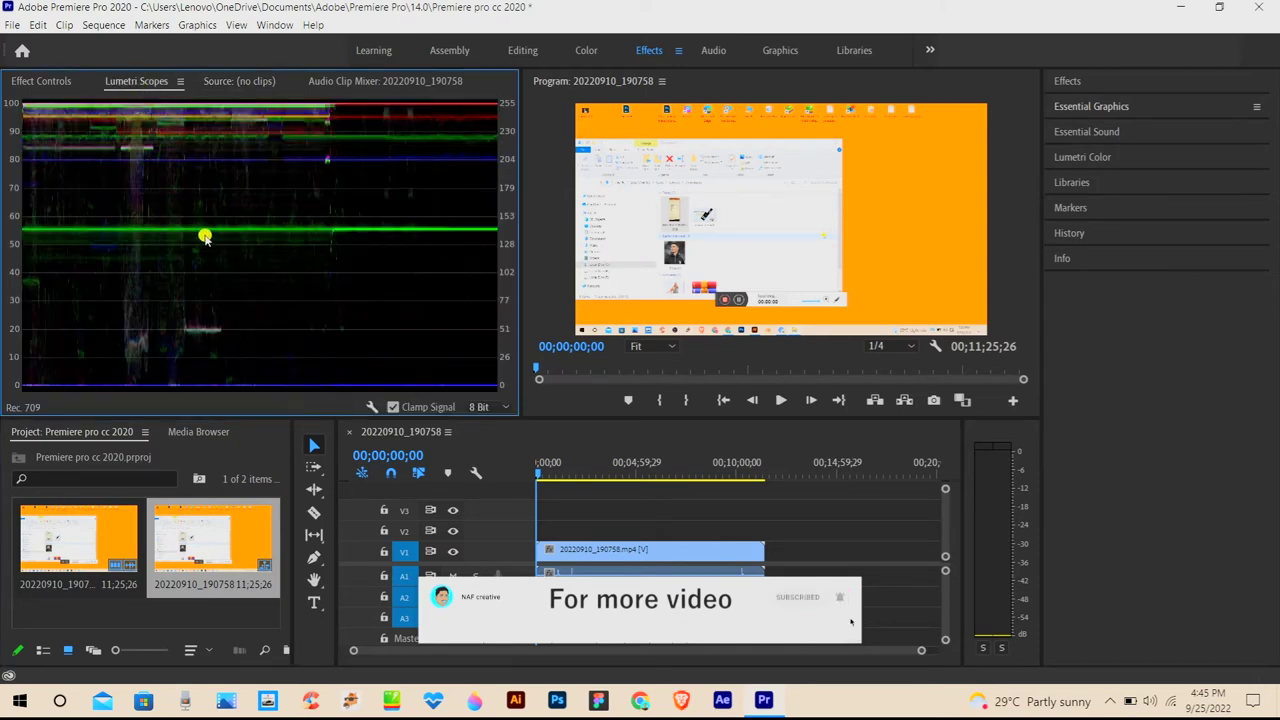
{"action": "left_click", "coordinate": [54, 84]}
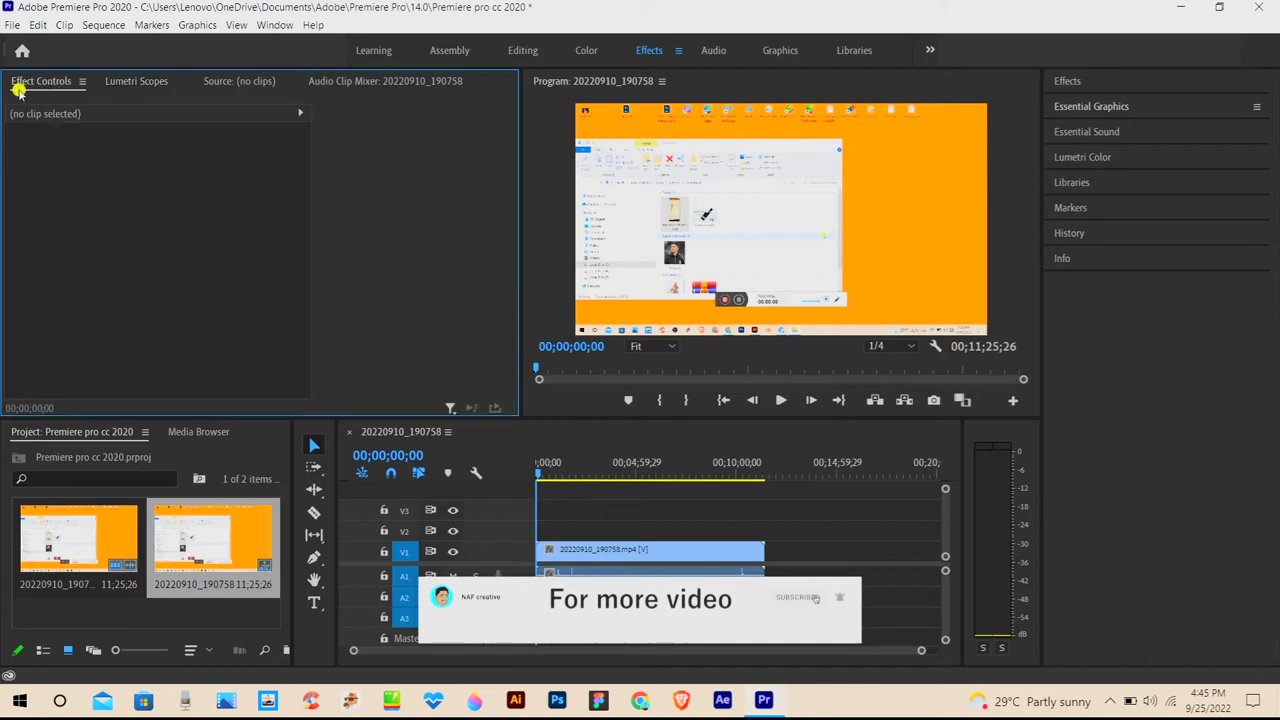
{"action": "left_click", "coordinate": [582, 549]}
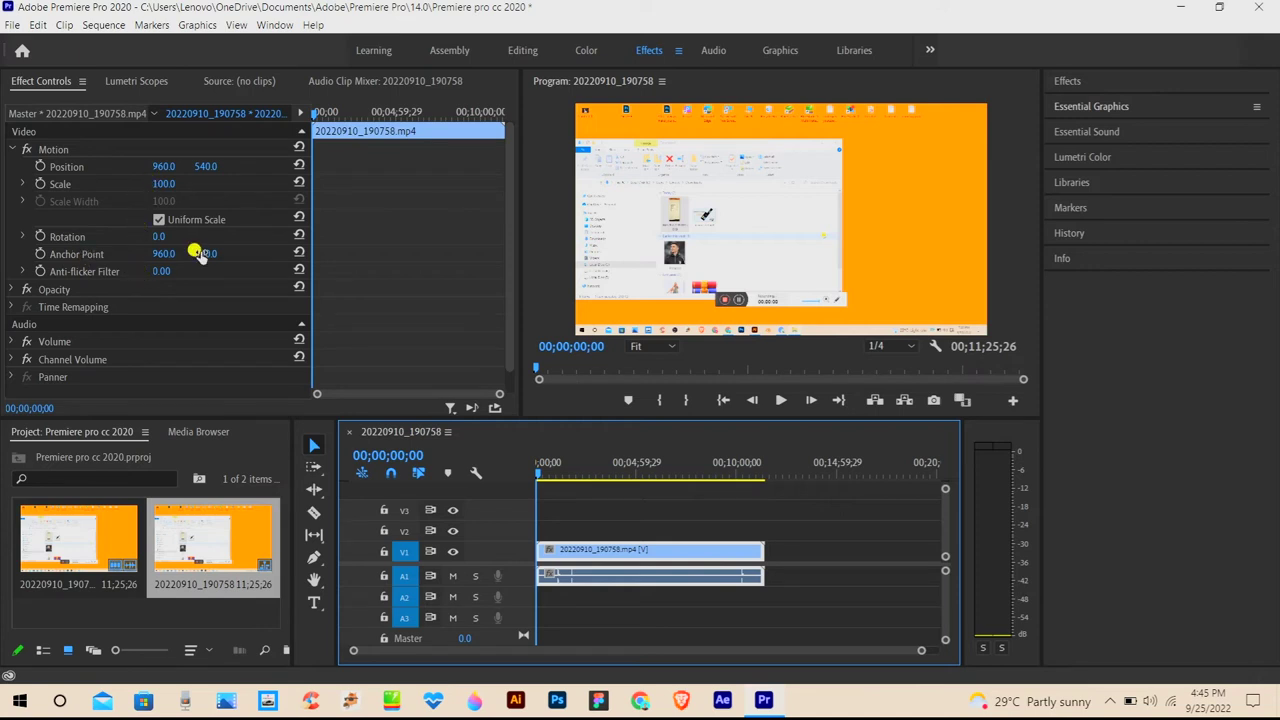
Step: Scrub through the logo-drawing footage and park the playhead at 00;05;58;25
{"action": "scroll", "coordinate": [155, 305], "scroll_direction": "down", "scroll_amount": 1}
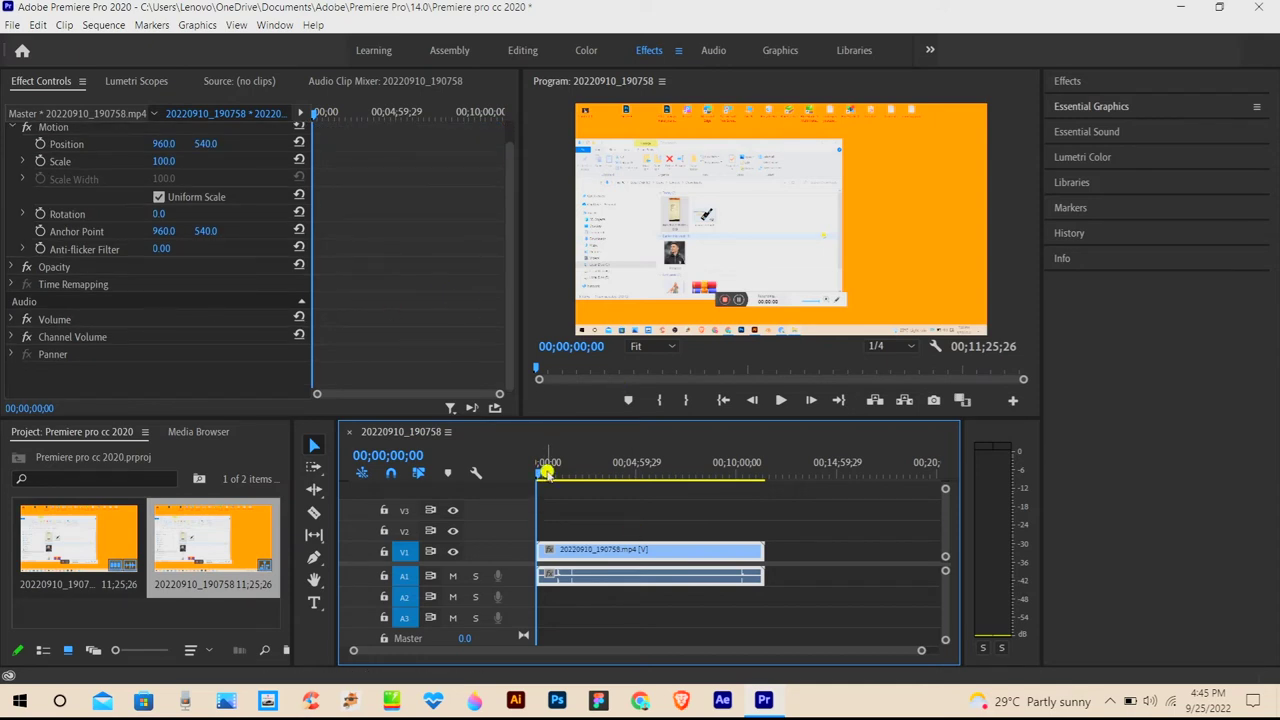
{"action": "left_click", "coordinate": [553, 473]}
{"action": "left_click_drag", "start_coordinate": [553, 473], "coordinate": [638, 477]}
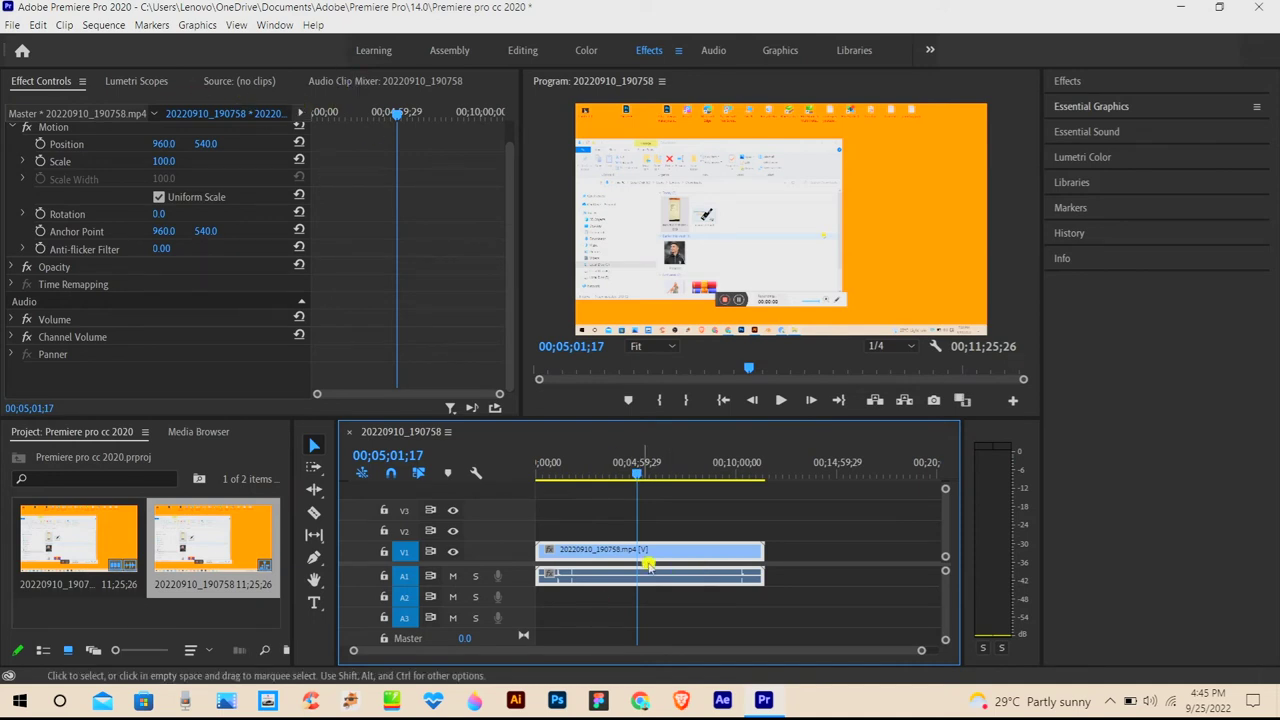
{"action": "mouse_move", "coordinate": [638, 473]}
{"action": "left_mouse_down"}
{"action": "mouse_move", "coordinate": [613, 474]}
{"action": "mouse_move", "coordinate": [656, 474]}
{"action": "left_mouse_up"}
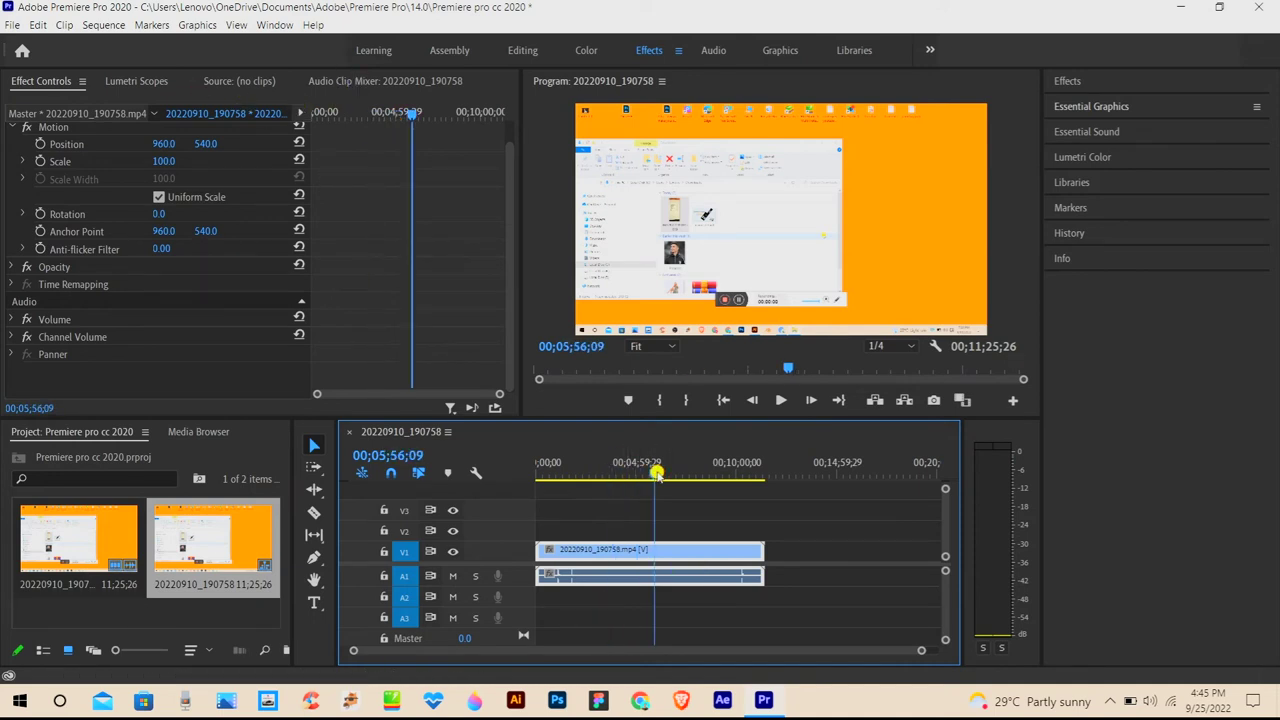
{"action": "left_click", "coordinate": [411, 86]}
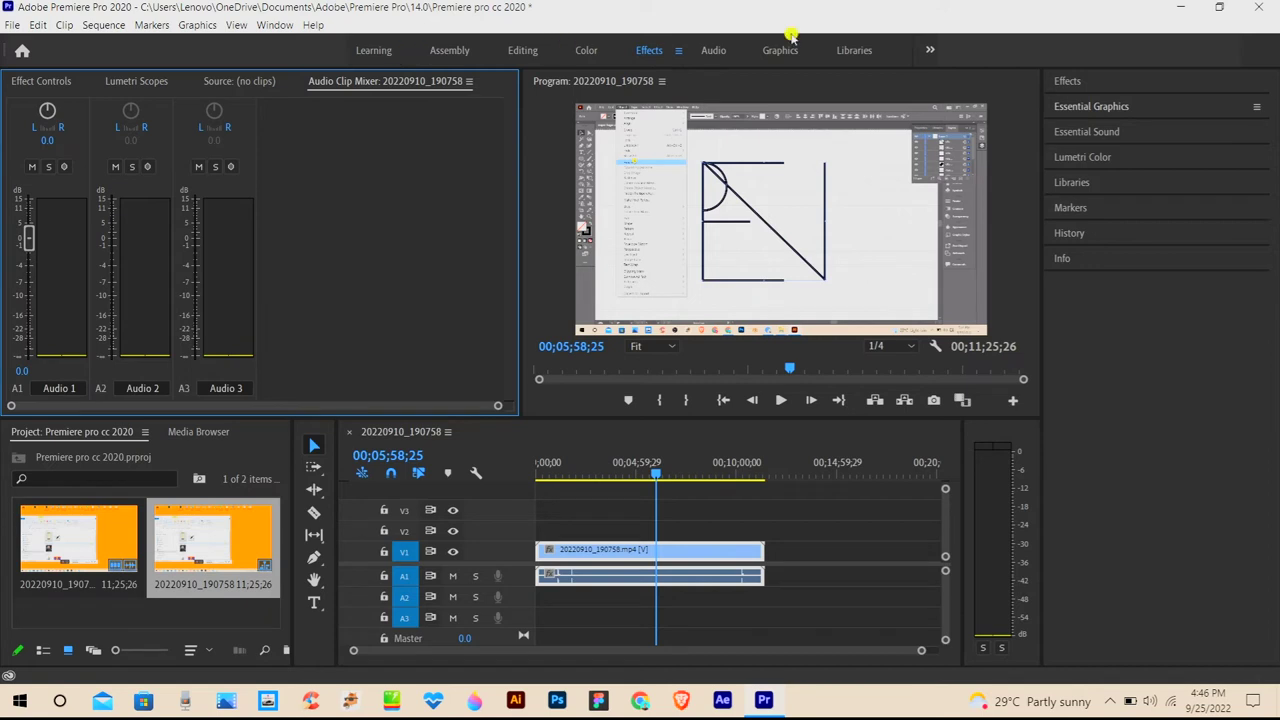
{"action": "left_click", "coordinate": [383, 51]}
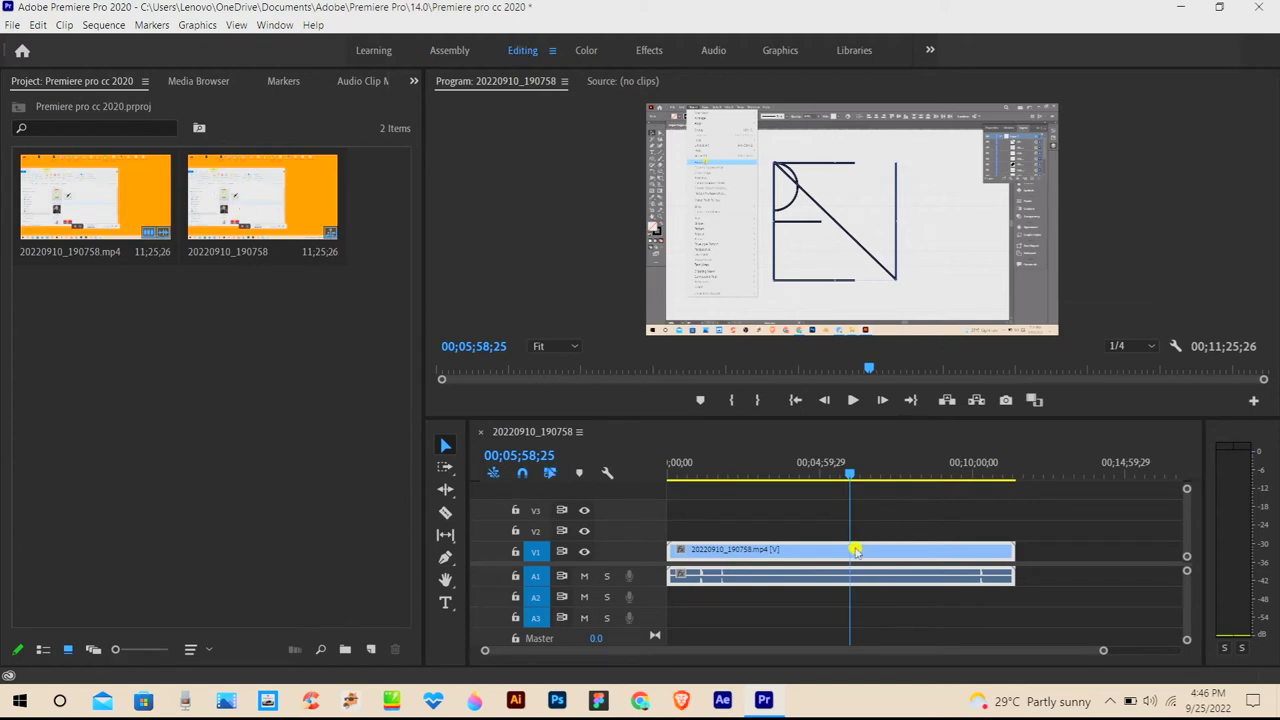
Step: Split the clip at the playhead with the Razor tool, then undo so it stays one piece
{"action": "left_click", "coordinate": [445, 512]}
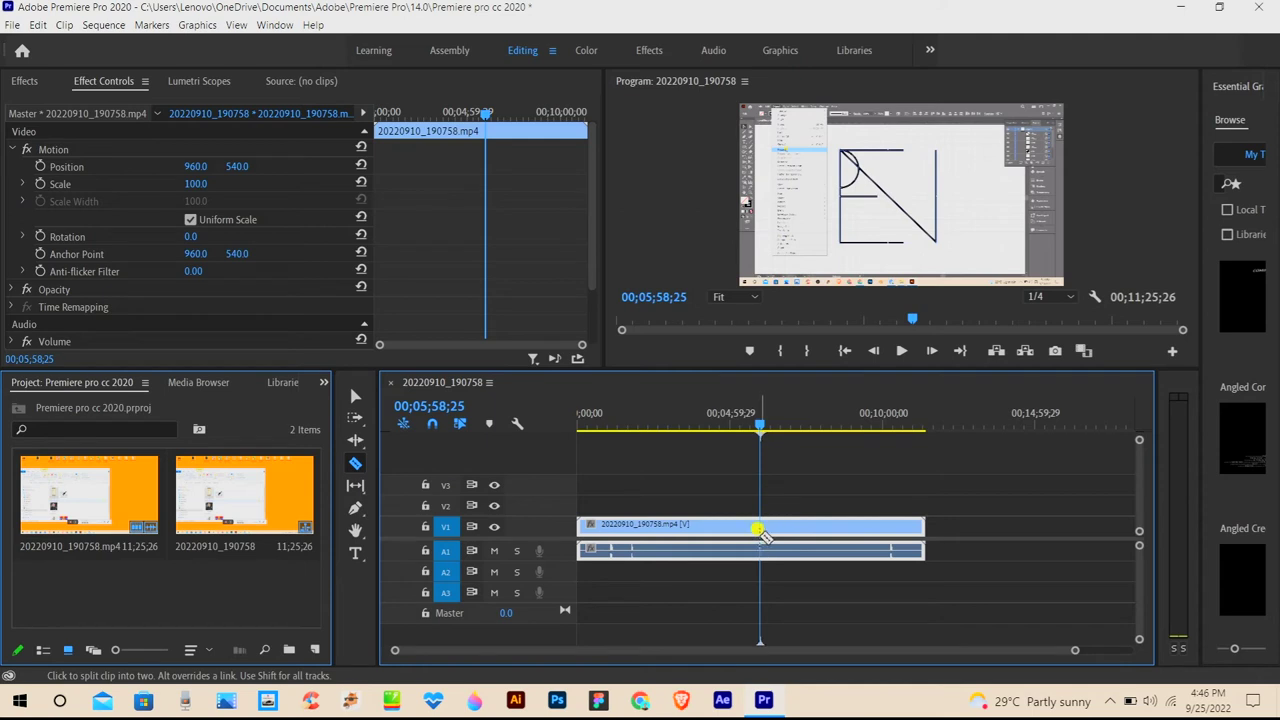
{"action": "left_click", "coordinate": [760, 530]}
{"action": "left_click_drag", "start_coordinate": [760, 425], "coordinate": [758, 430]}
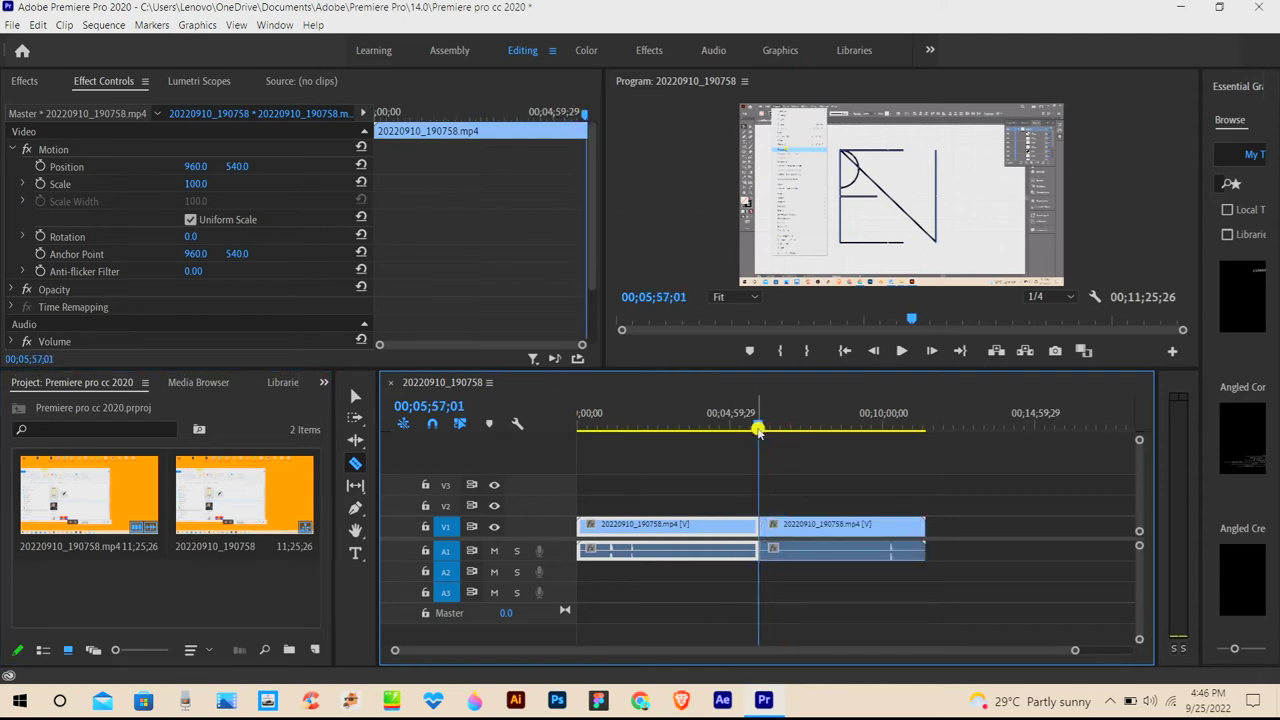
{"action": "key", "text": "ctrl+z"}
{"action": "left_click", "coordinate": [587, 51]}
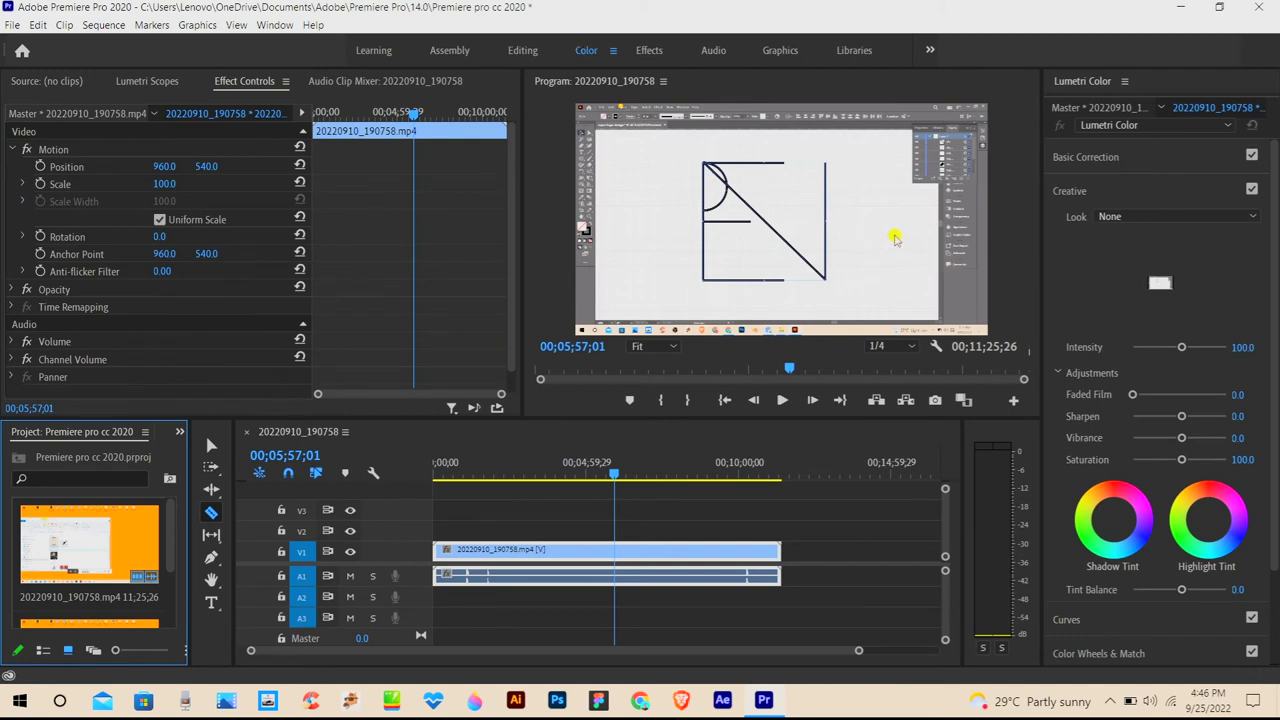
Step: Scroll the Lumetri Color panel, then move through the Effects workspace to the Audio workspace
{"action": "scroll", "coordinate": [1141, 308], "scroll_direction": "down", "scroll_amount": 1}
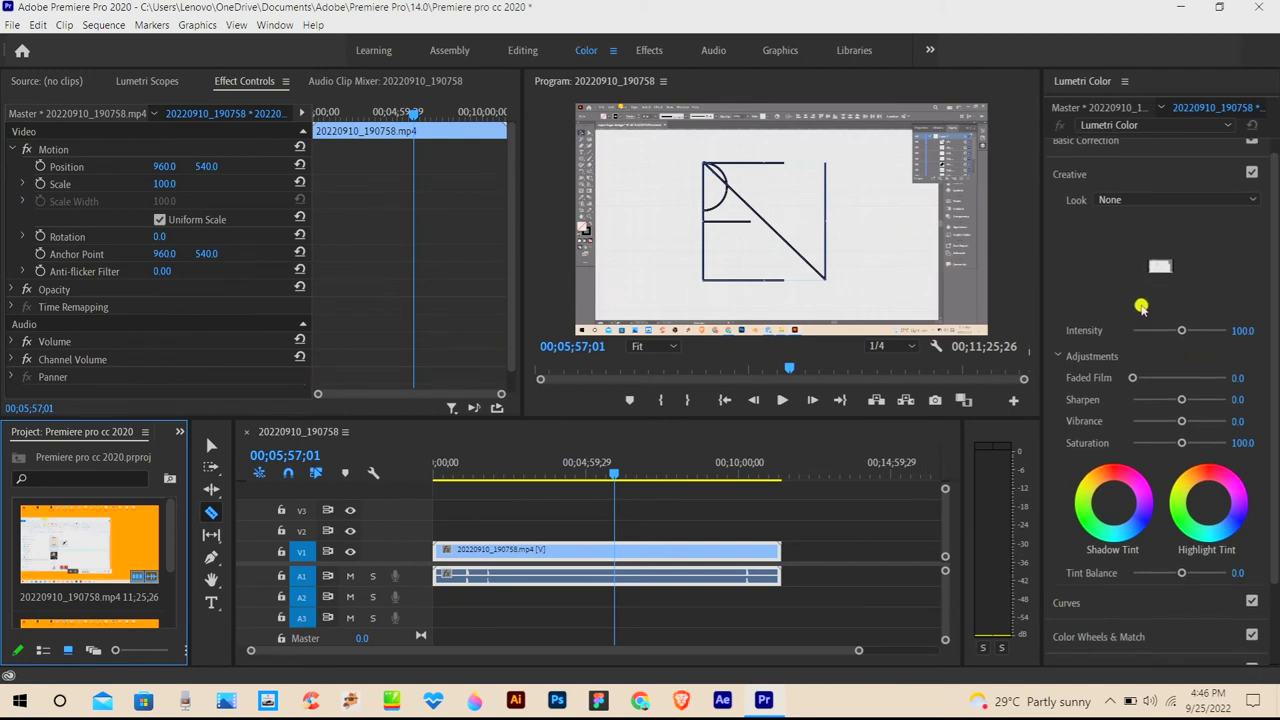
{"action": "scroll", "coordinate": [1141, 308], "scroll_direction": "up", "scroll_amount": 2}
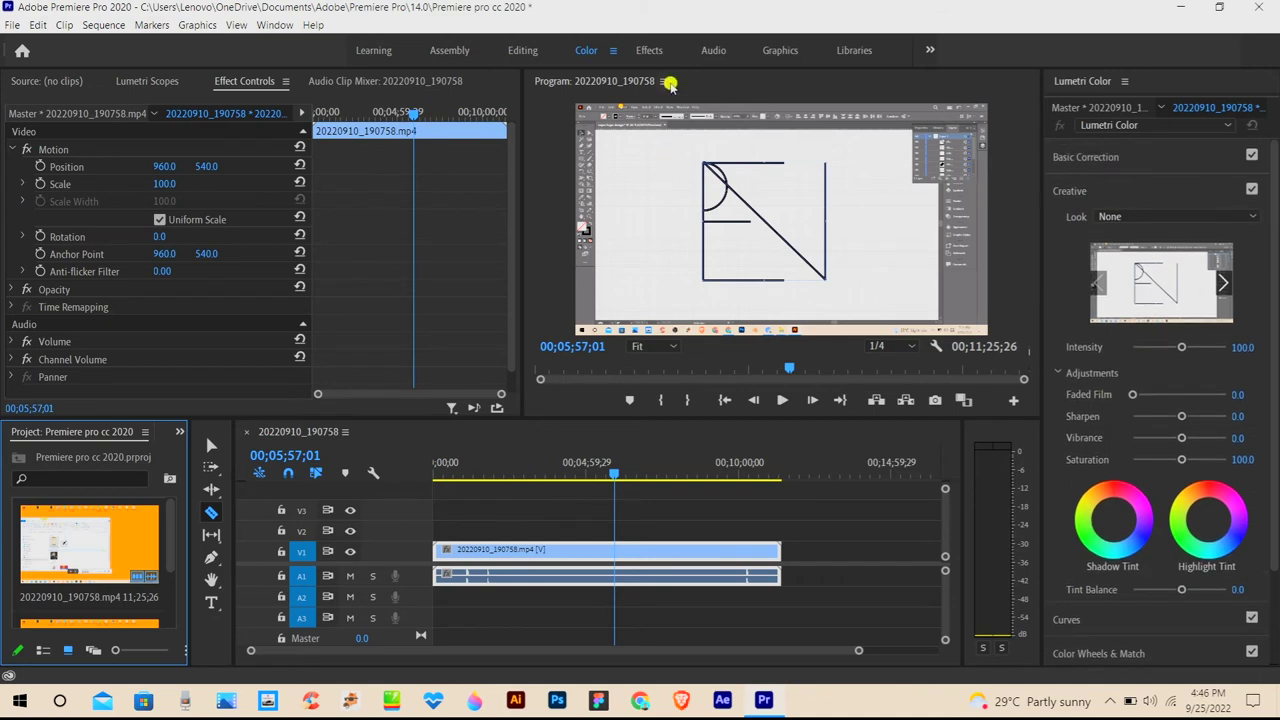
{"action": "left_click", "coordinate": [649, 50]}
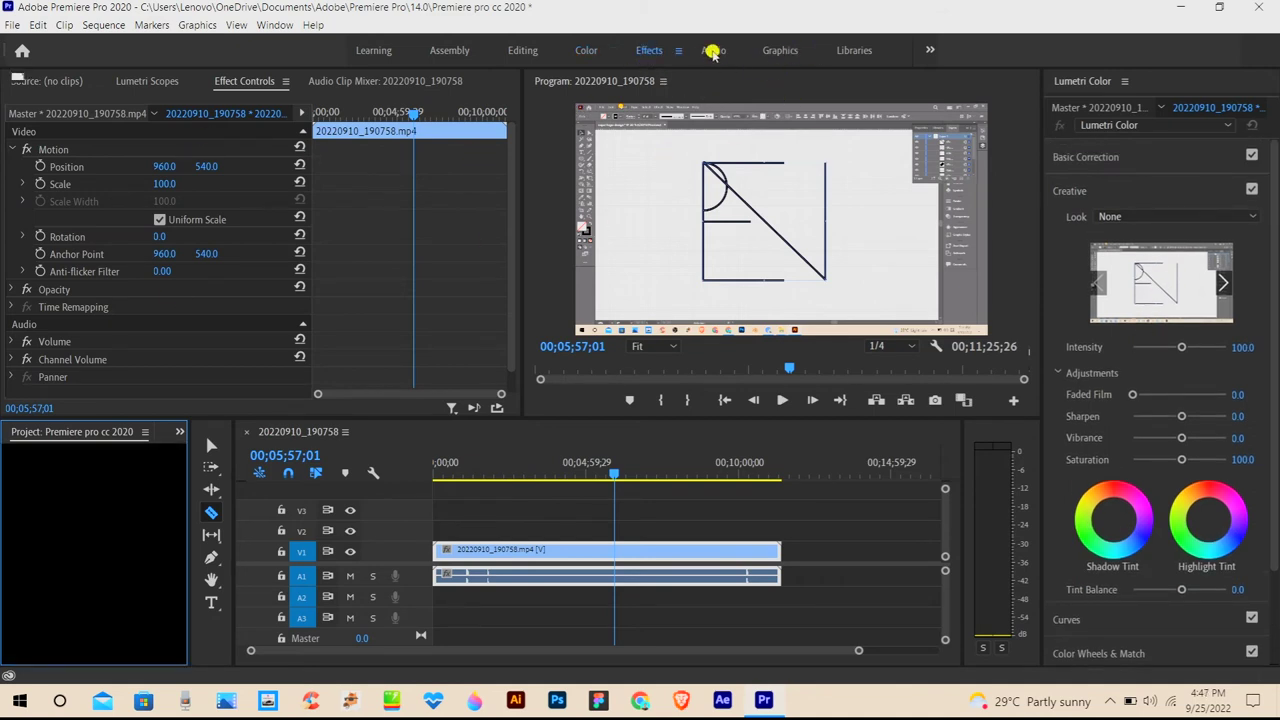
{"action": "left_click", "coordinate": [712, 52]}
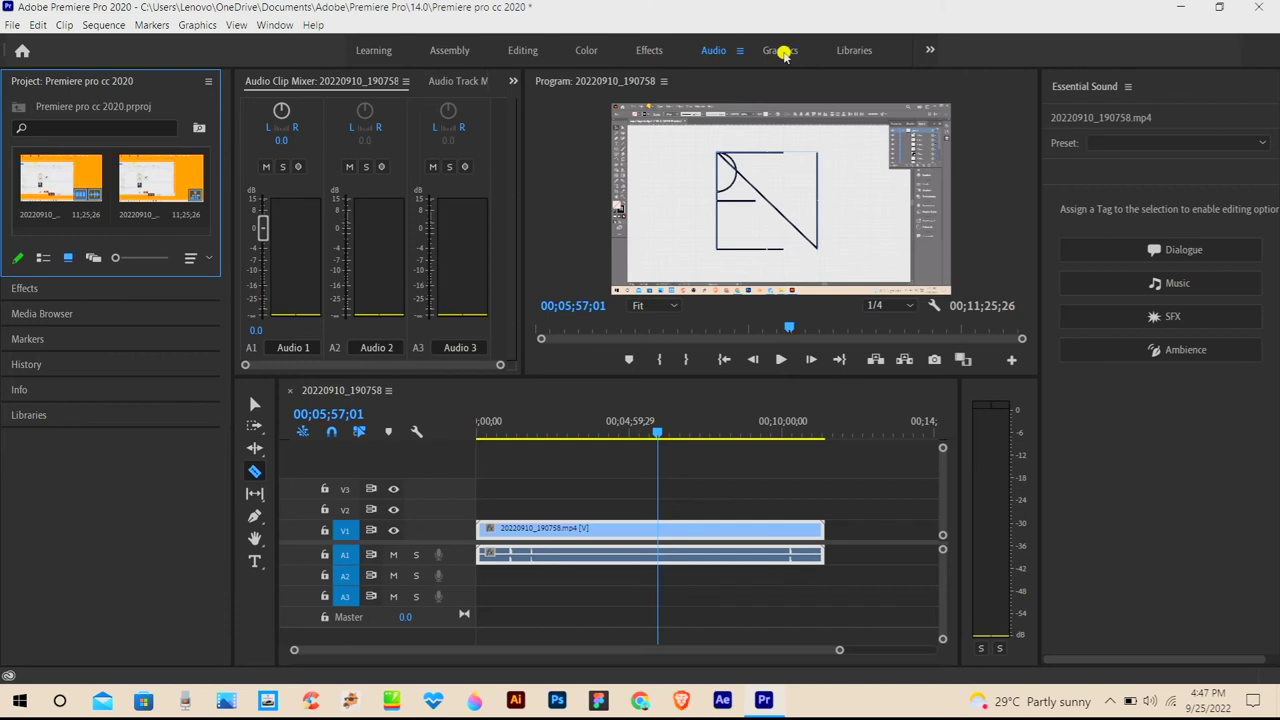
Step: Switch to the Graphics workspace showing Effect Controls, Essential Graphics and Lumetri Color panels
{"action": "left_click", "coordinate": [787, 54]}
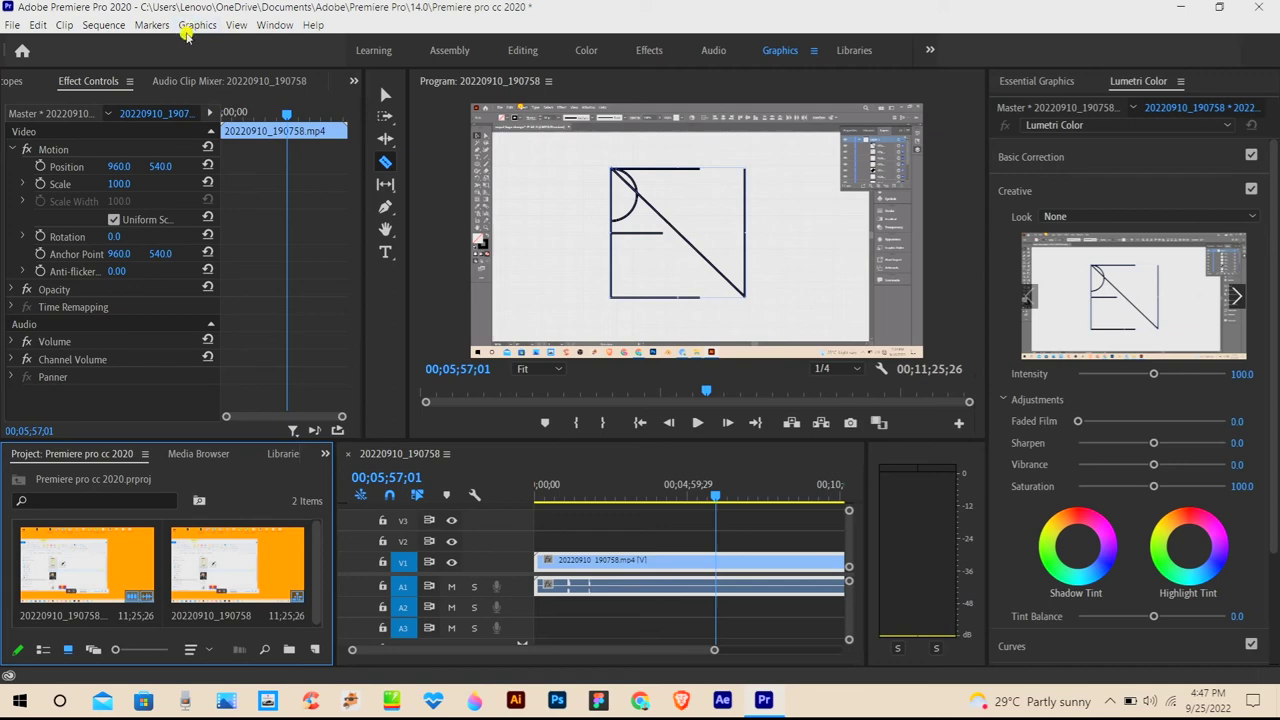
Step: Browse the Graphics > New Layer options without adding a layer, and deselect the timeline clip
{"action": "left_click", "coordinate": [203, 26]}
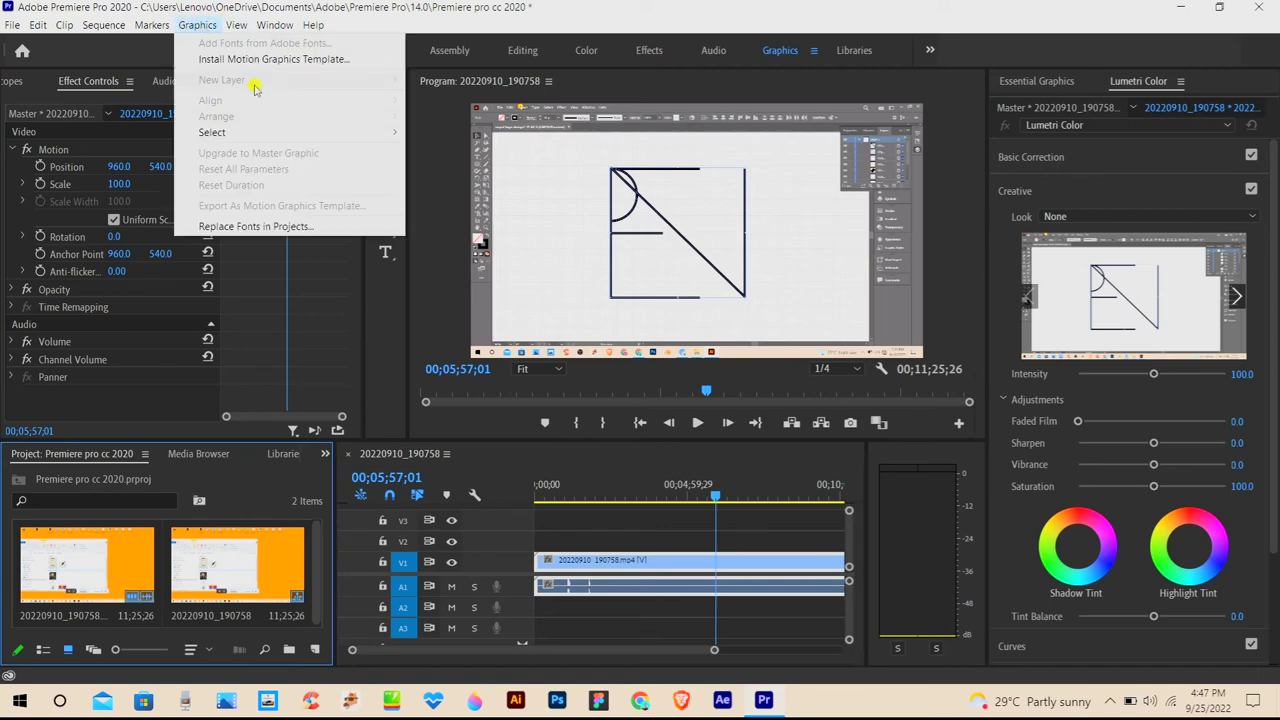
{"action": "left_click", "coordinate": [612, 542]}
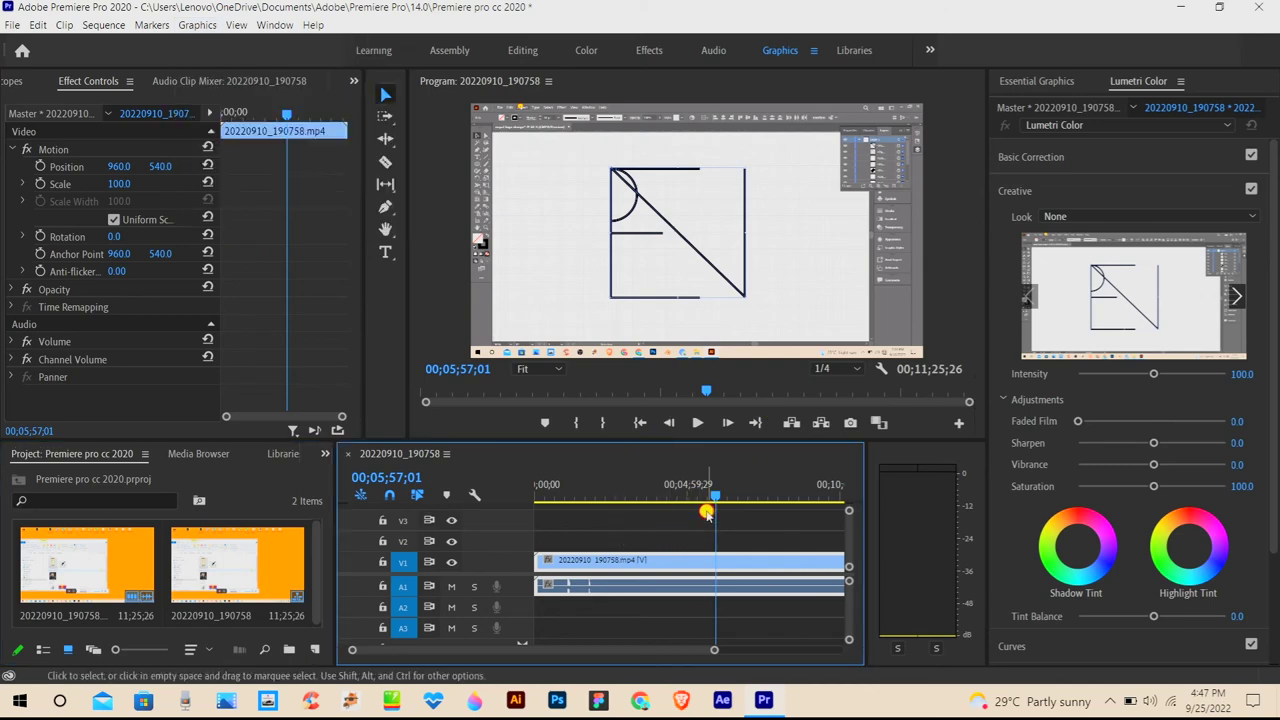
{"action": "left_click", "coordinate": [678, 513]}
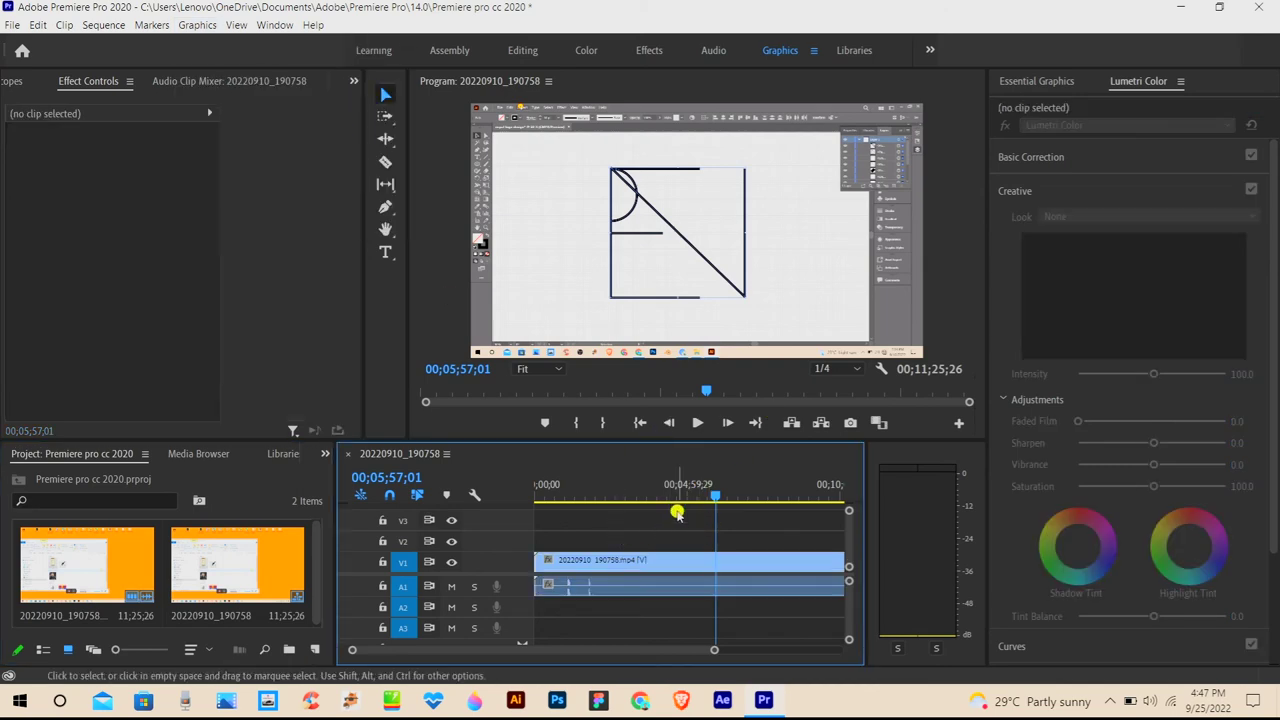
{"action": "left_click", "coordinate": [198, 24]}
{"action": "mouse_move", "coordinate": [263, 82]}
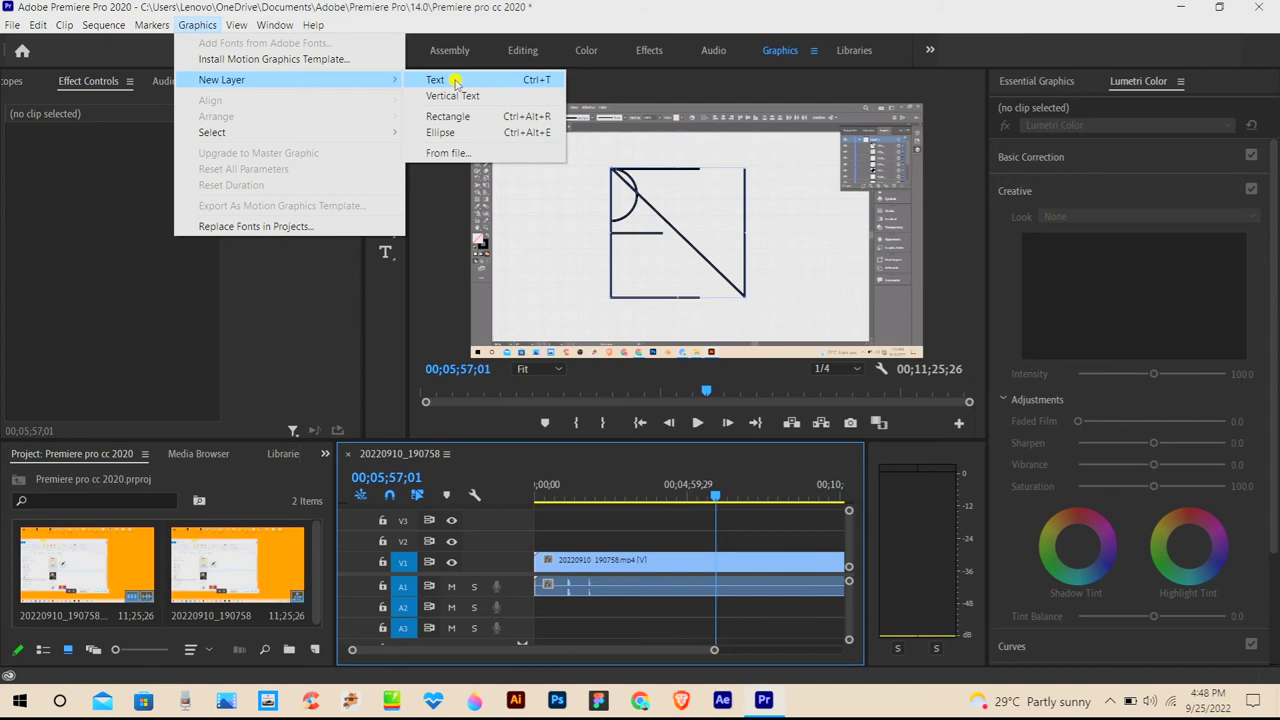
{"action": "left_click", "coordinate": [762, 84]}
Step: Maximize the Program Monitor and restore it, then switch to the Libraries workspace
{"action": "key", "text": "grave"}
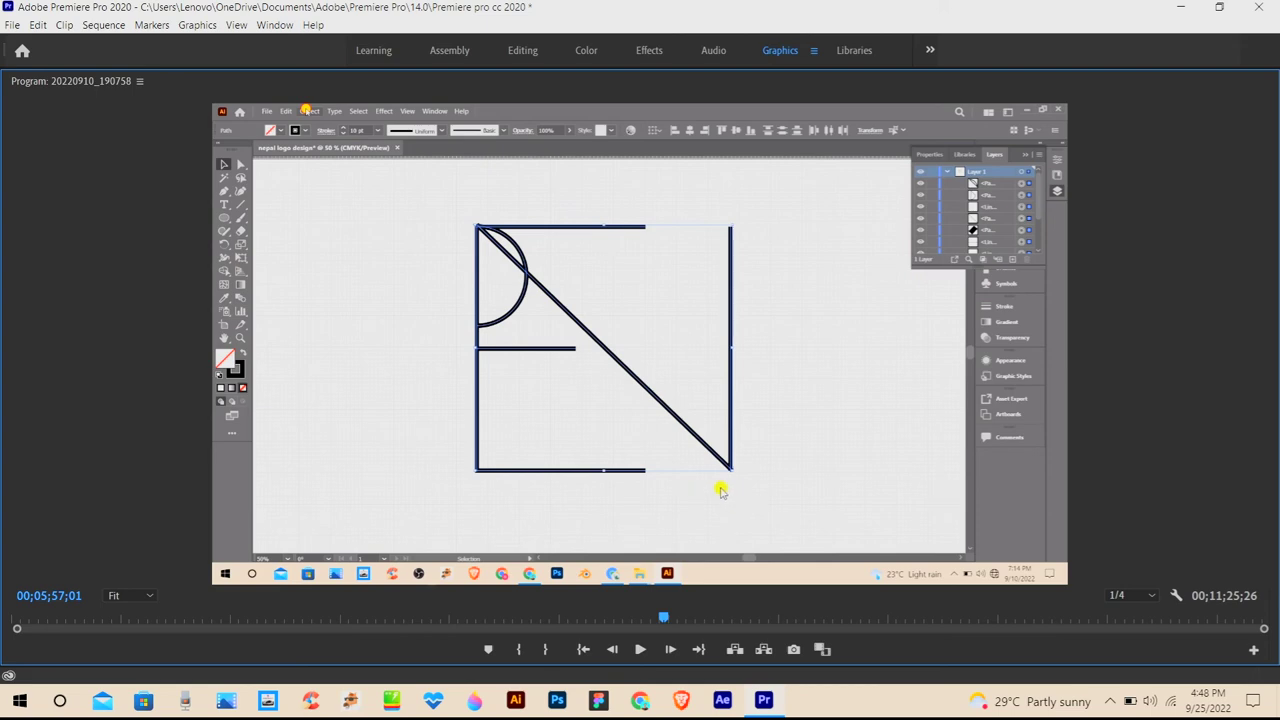
{"action": "key", "text": "grave"}
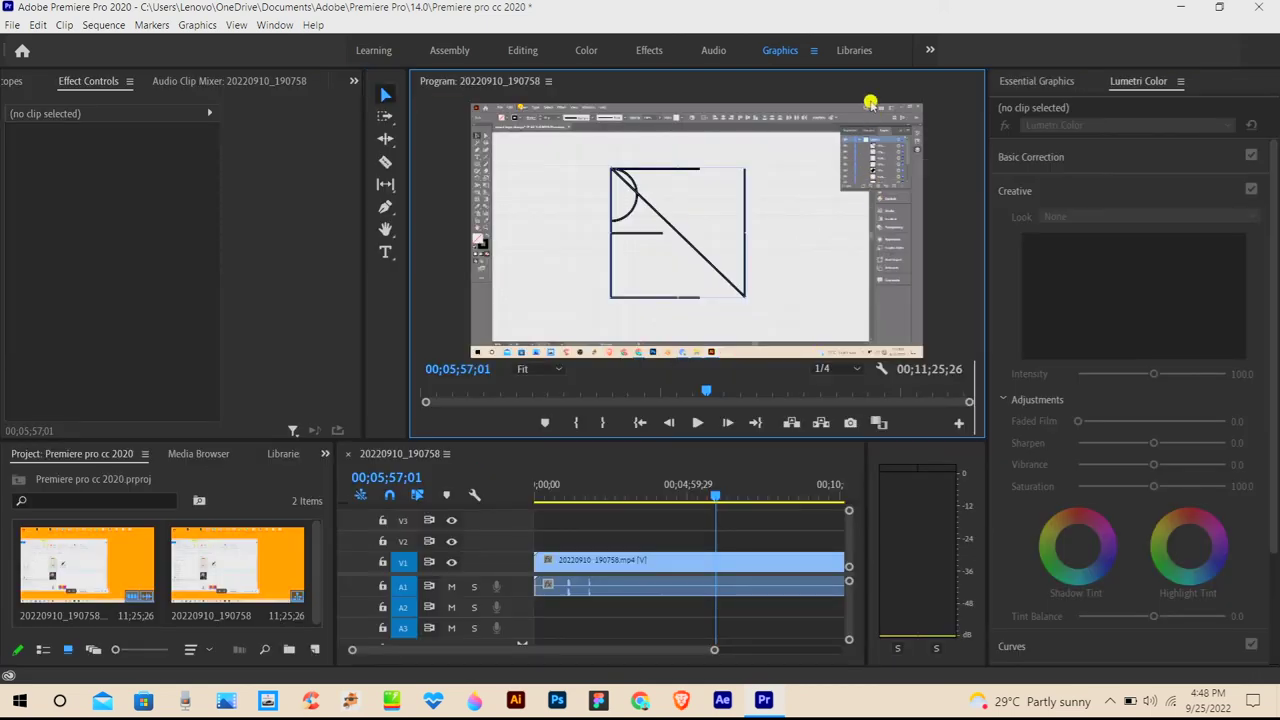
{"action": "left_click", "coordinate": [854, 52]}
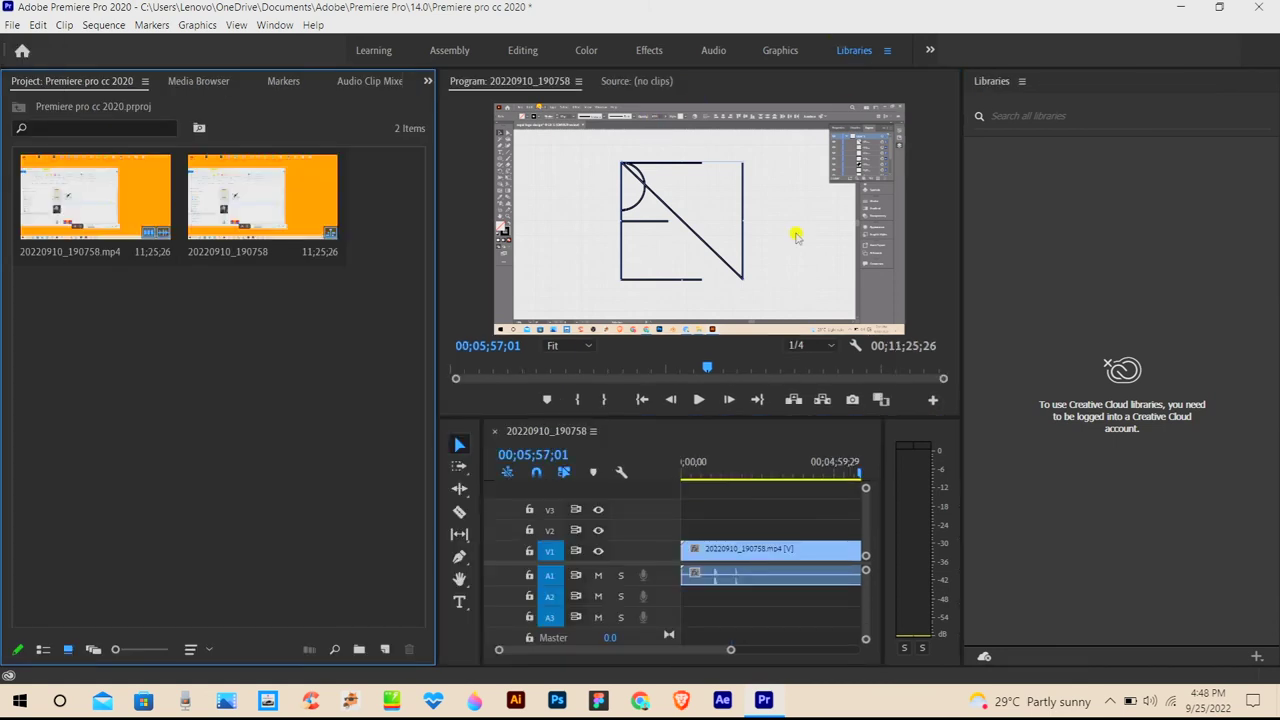
{"action": "left_click", "coordinate": [1108, 258]}
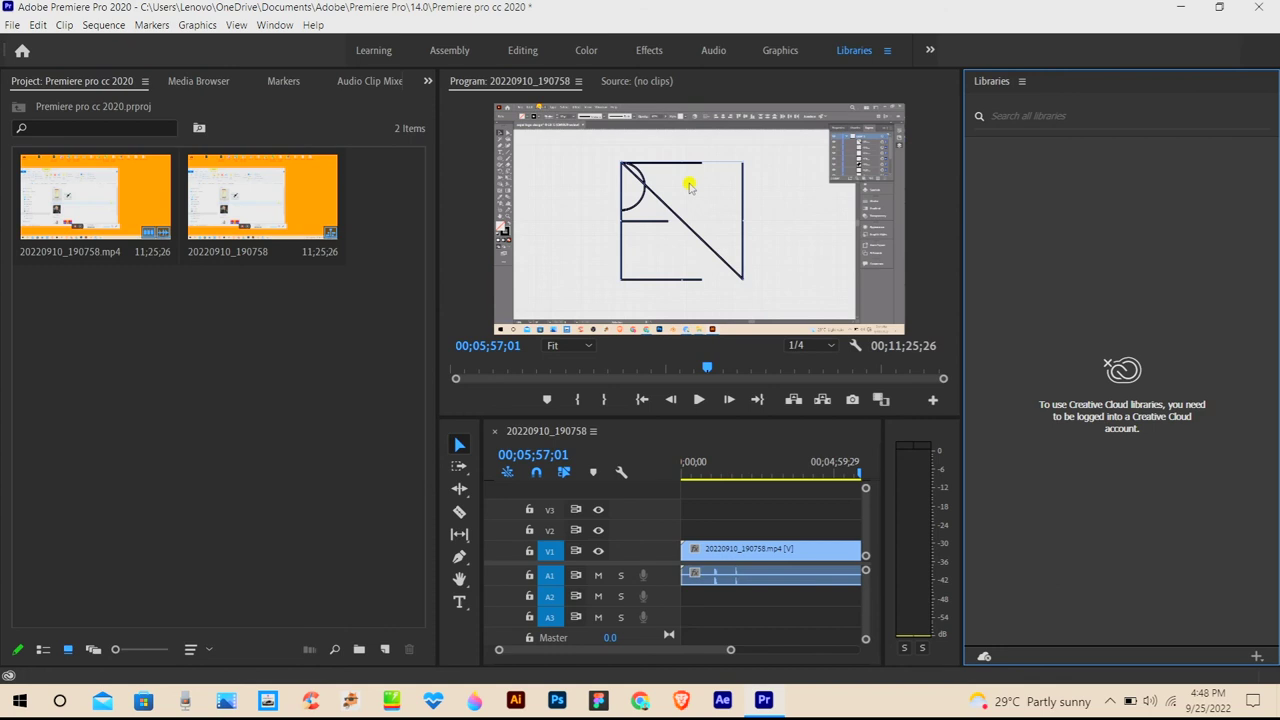
{"action": "left_click", "coordinate": [686, 234]}
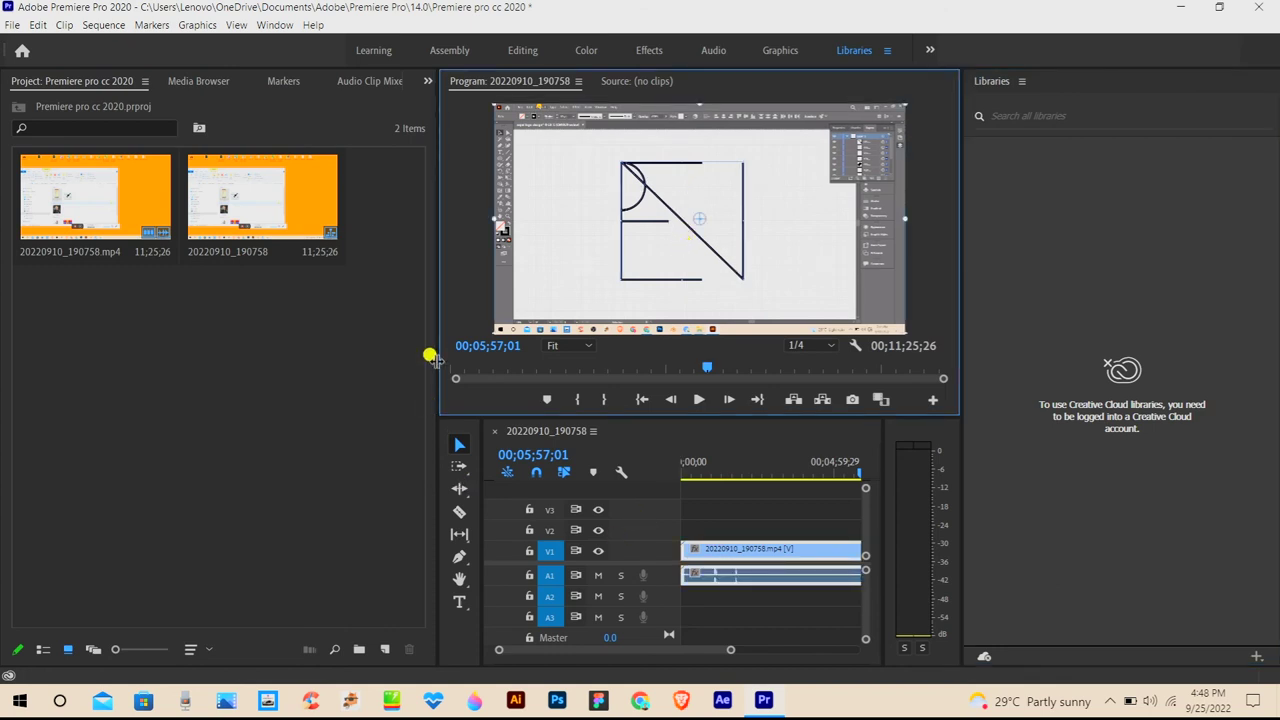
{"action": "left_click", "coordinate": [930, 49]}
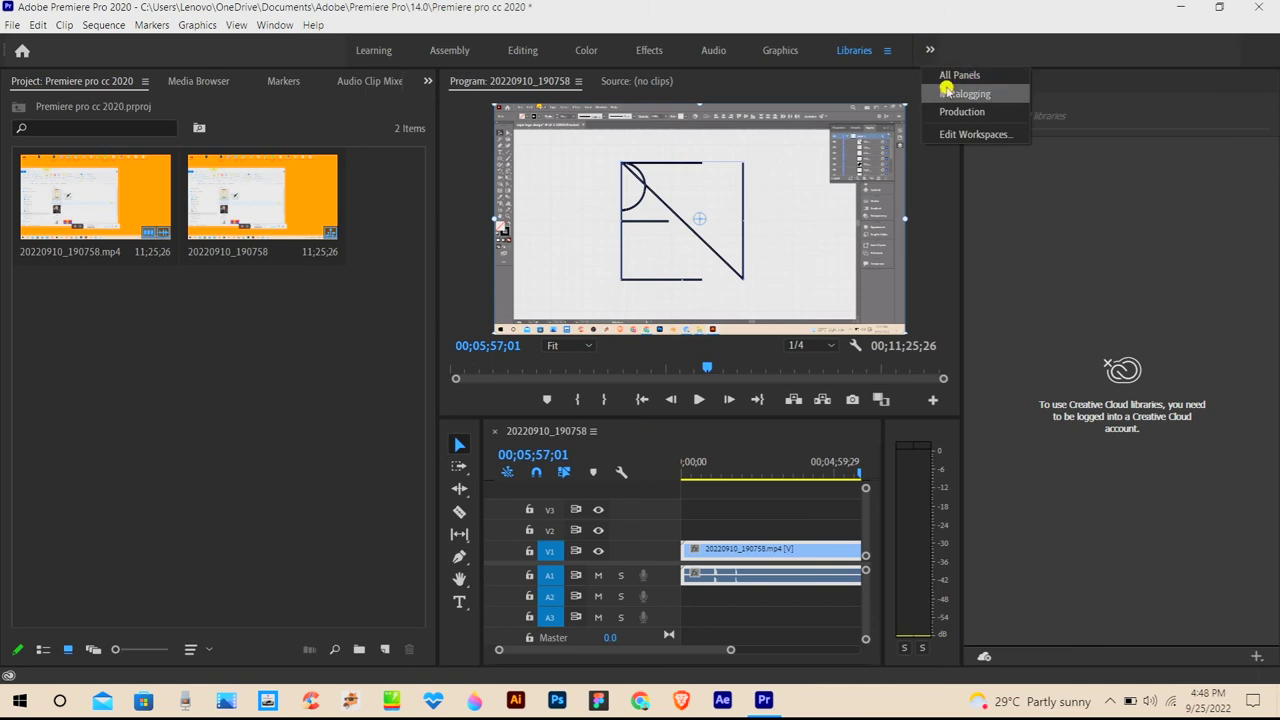
{"action": "left_click", "coordinate": [968, 44]}
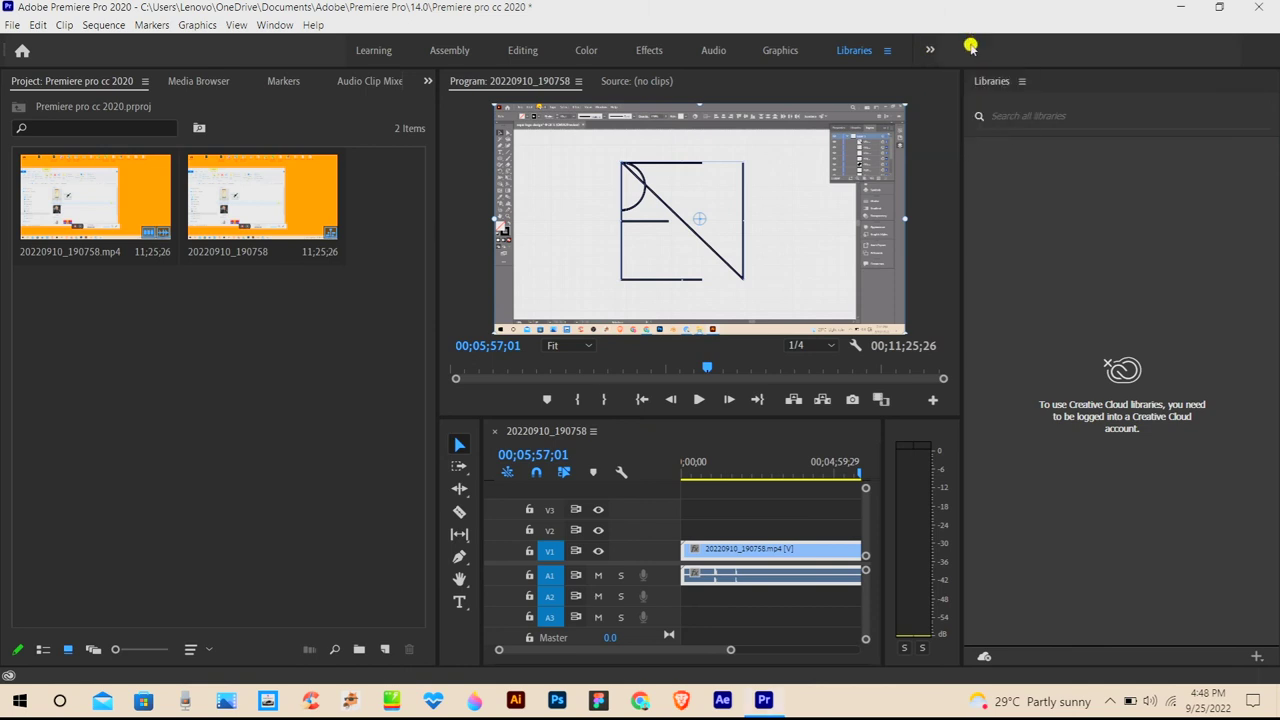
{"action": "left_click", "coordinate": [930, 49]}
{"action": "left_click", "coordinate": [1006, 52]}
Step: Load the Effects workspace from the Window menu's Workspaces list
{"action": "left_click", "coordinate": [272, 25]}
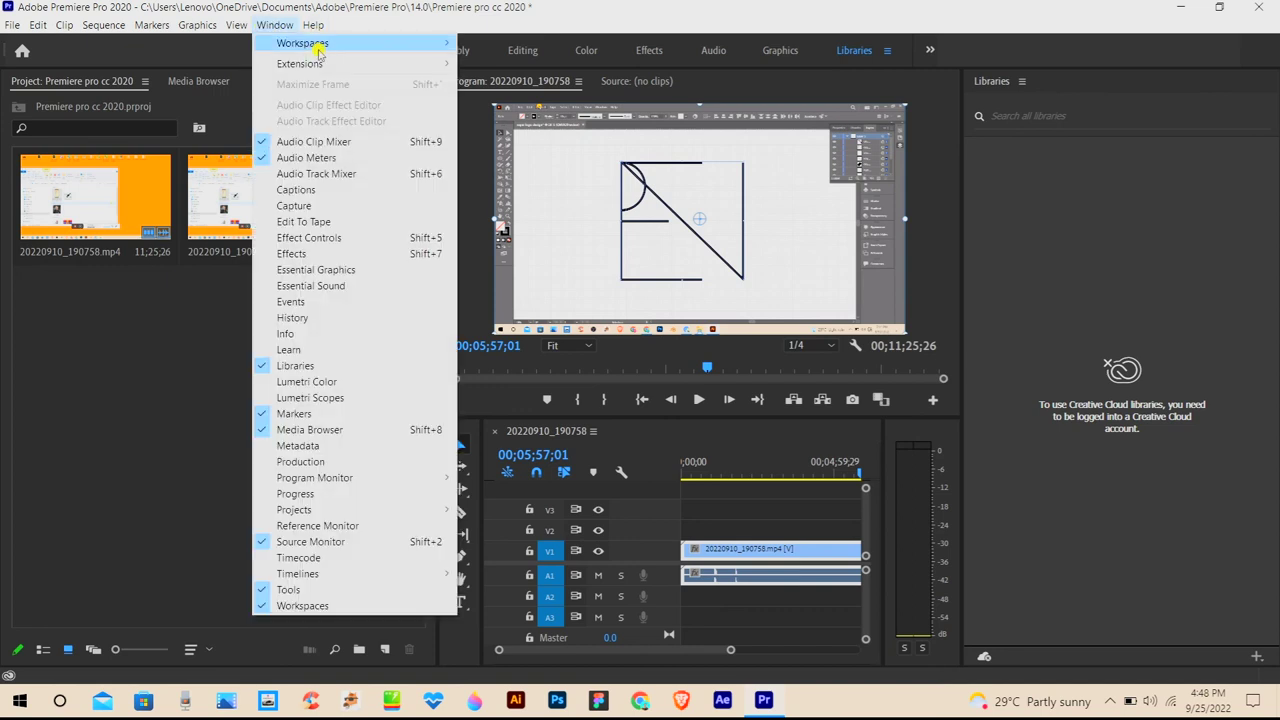
{"action": "mouse_move", "coordinate": [390, 43]}
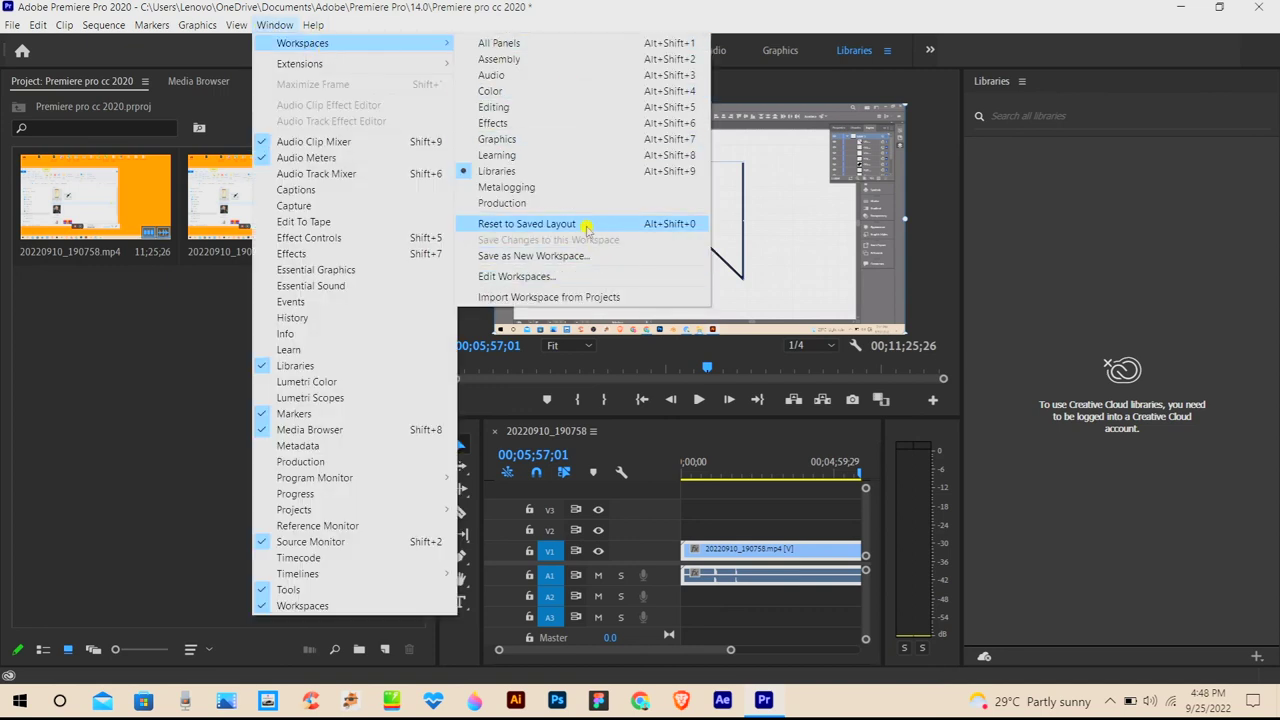
{"action": "left_click", "coordinate": [513, 117]}
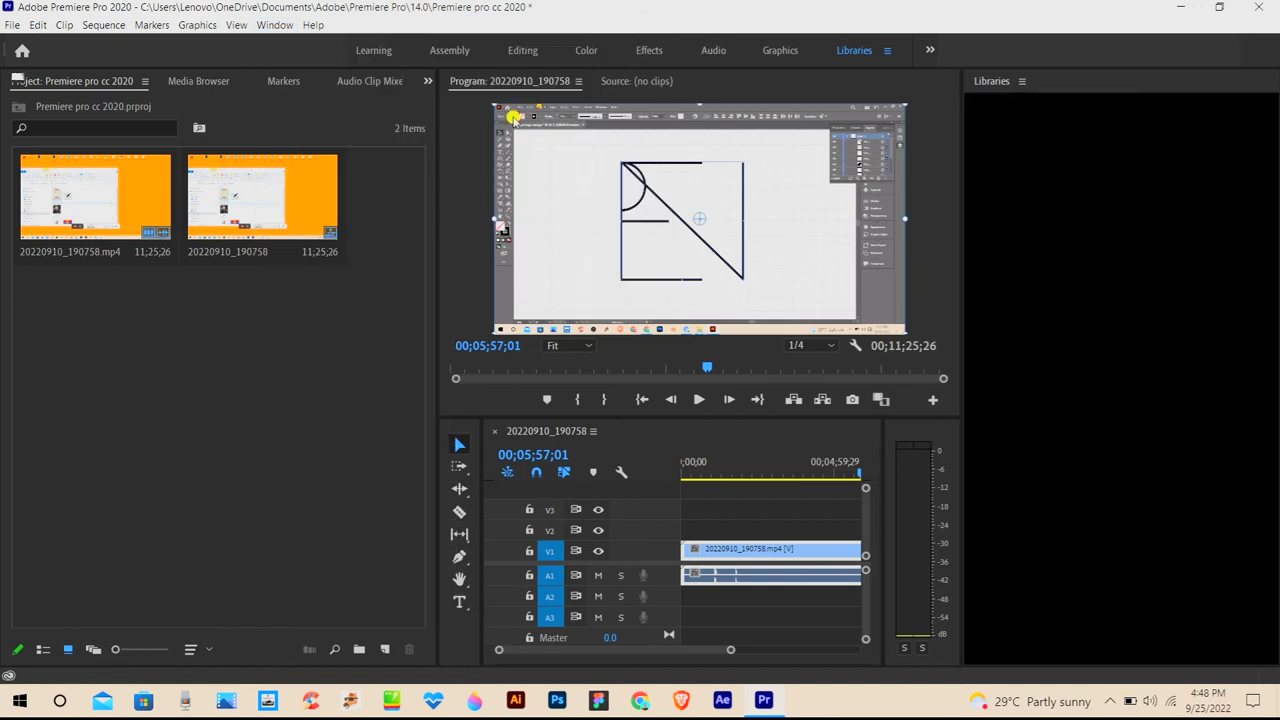